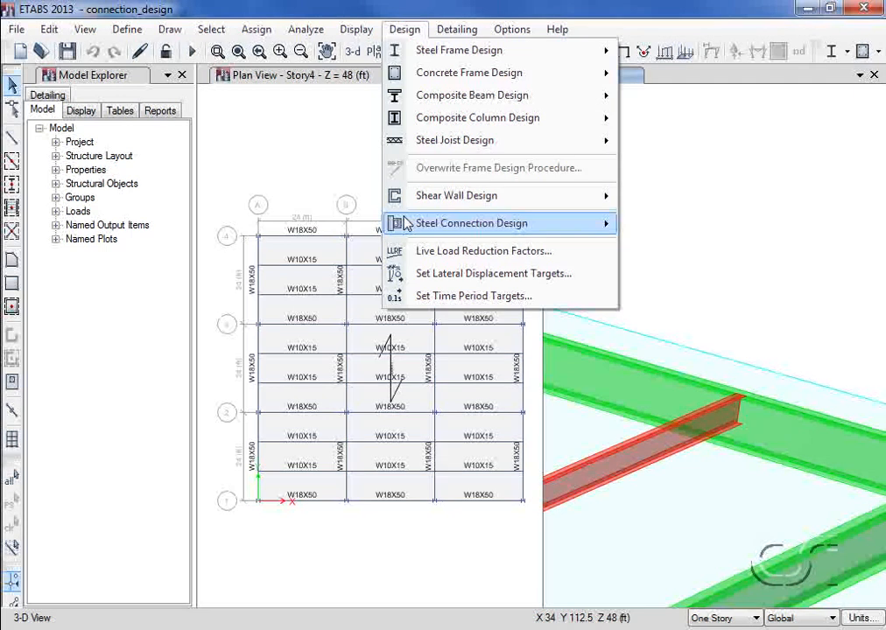
Open the steel connection design preferences and view the beam-beam settings for the Vertical Plate (Partial) and Horizontal Plate types.
mouse_move(473, 223)
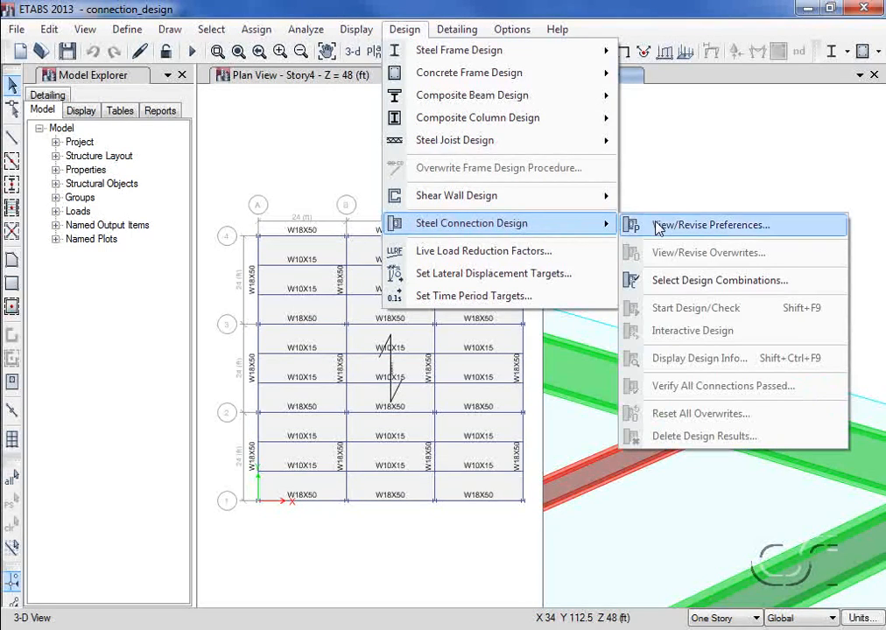
click(706, 226)
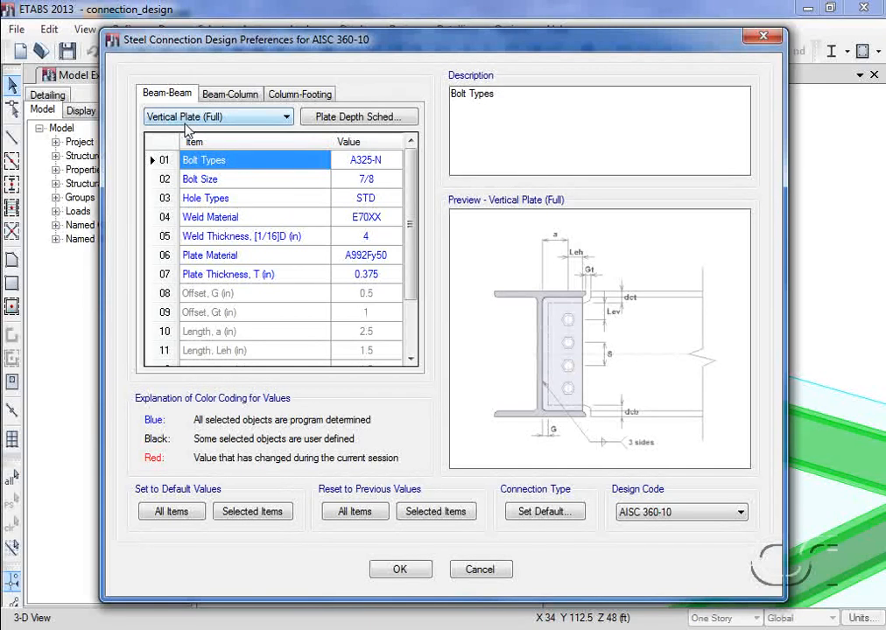
click(241, 122)
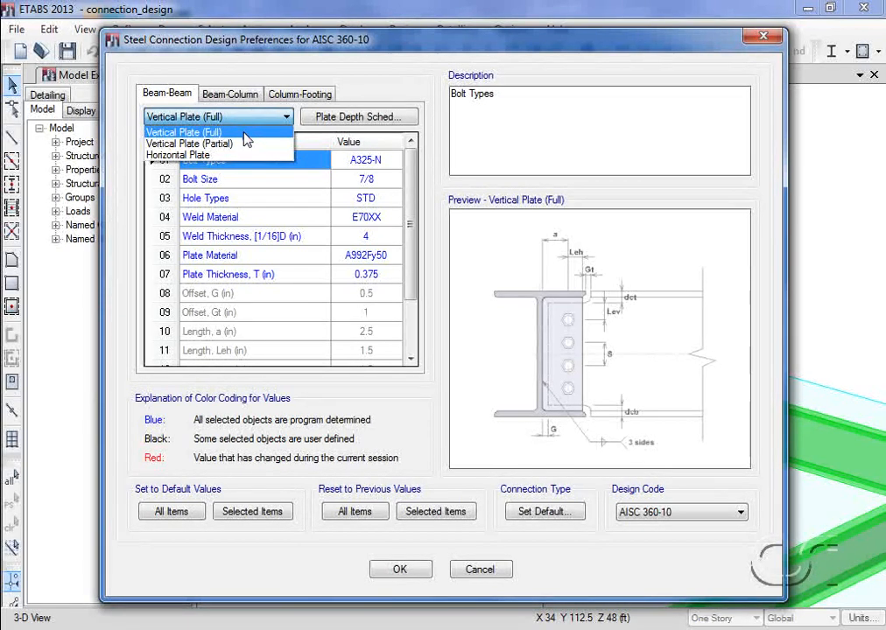
click(247, 144)
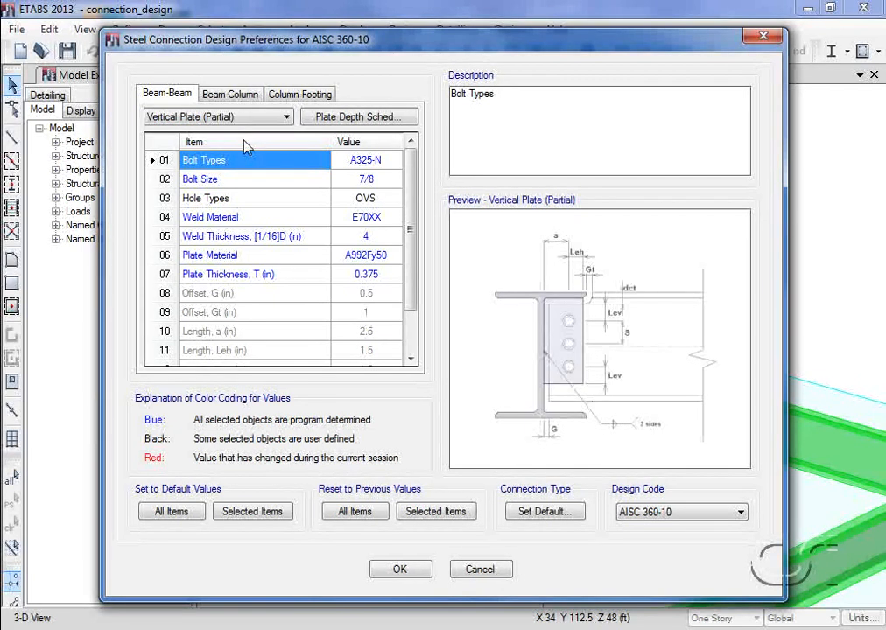
click(253, 118)
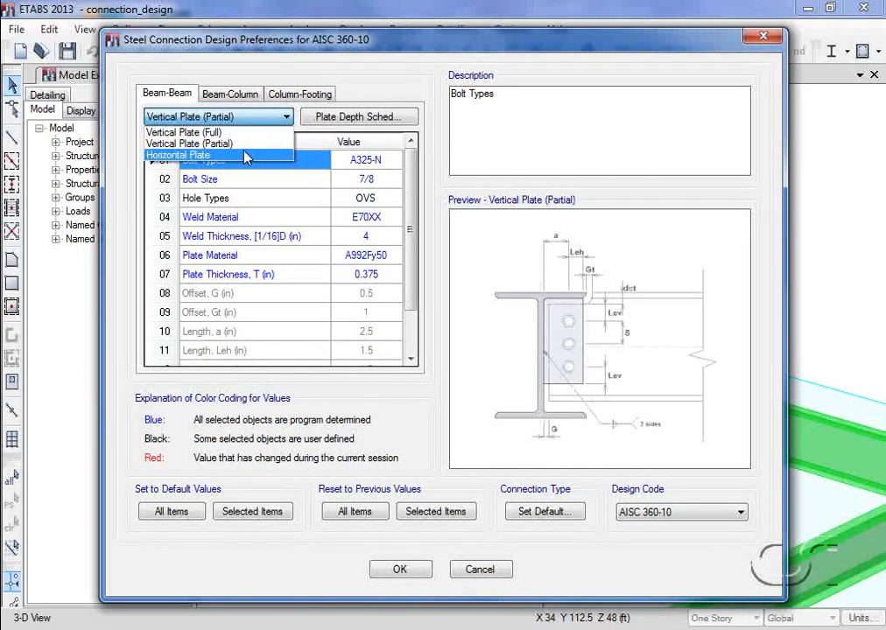
click(245, 156)
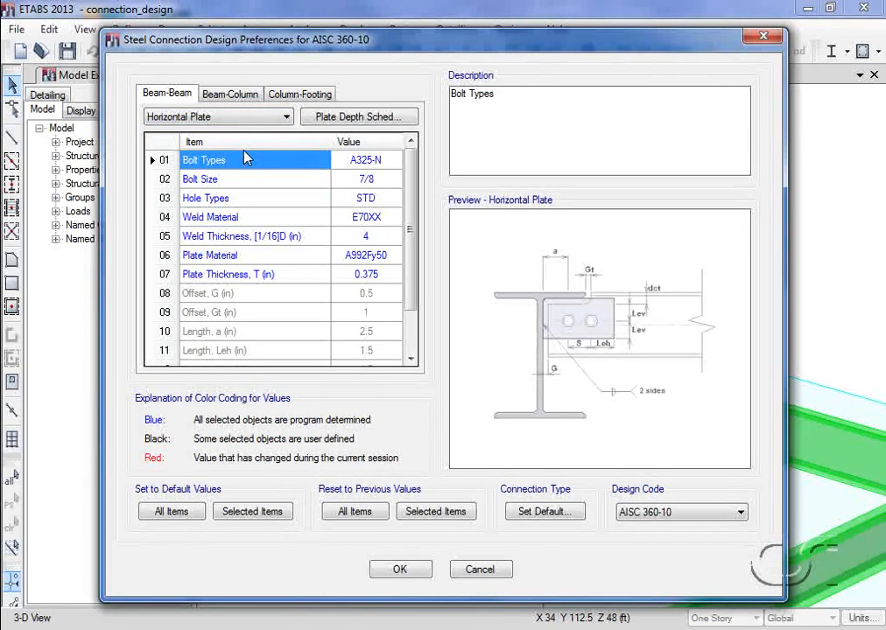
Set the default mode of the beam-beam plate depth schedule to Auto and accept the schedule.
click(376, 120)
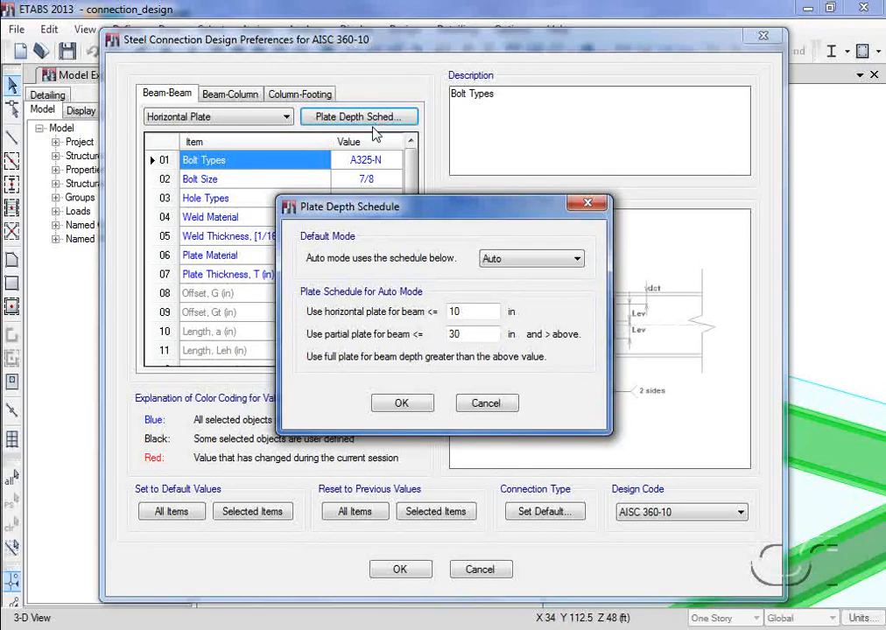
click(503, 262)
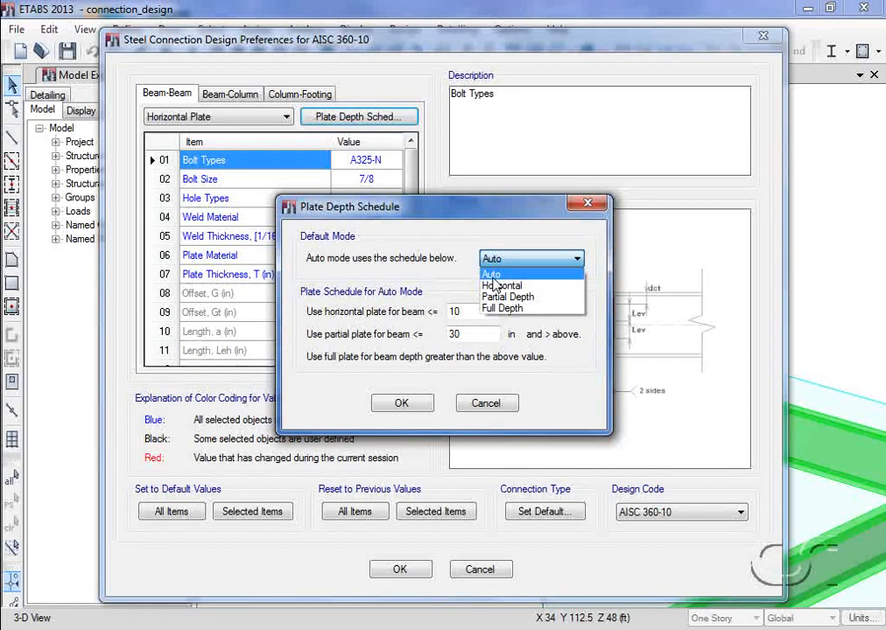
click(492, 278)
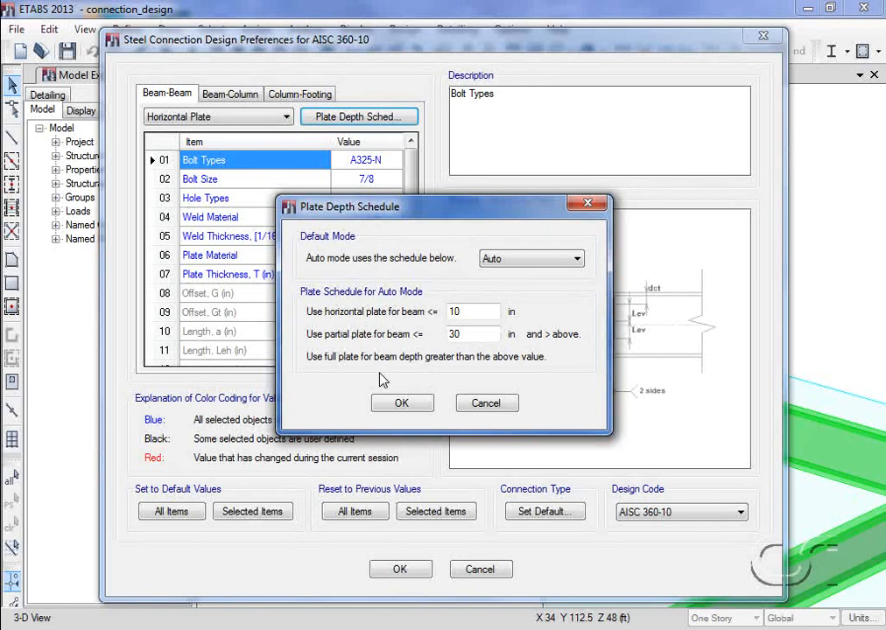
click(401, 403)
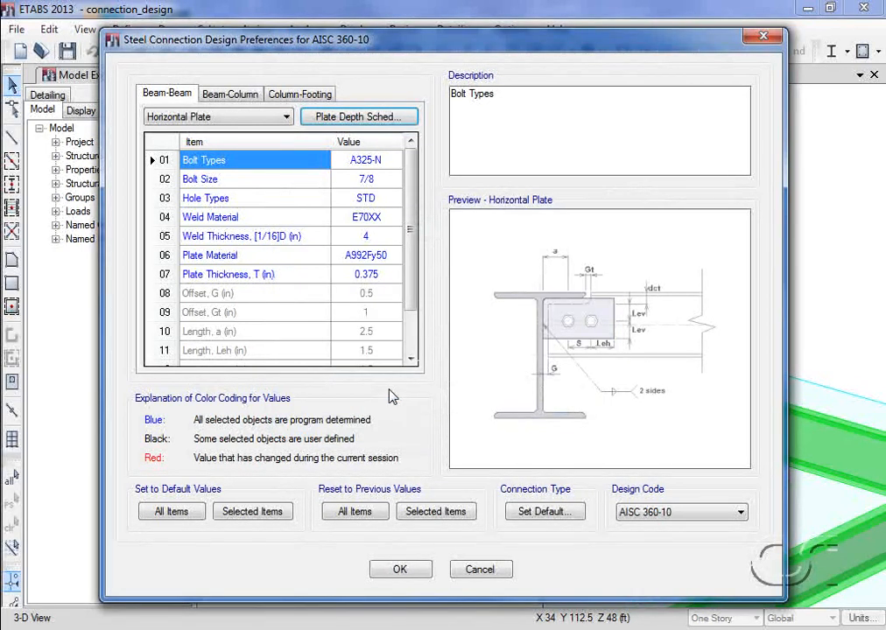
Set the horizontal plate's bolt type to A325-N and its bolt size to 7/8.
click(391, 163)
click(394, 162)
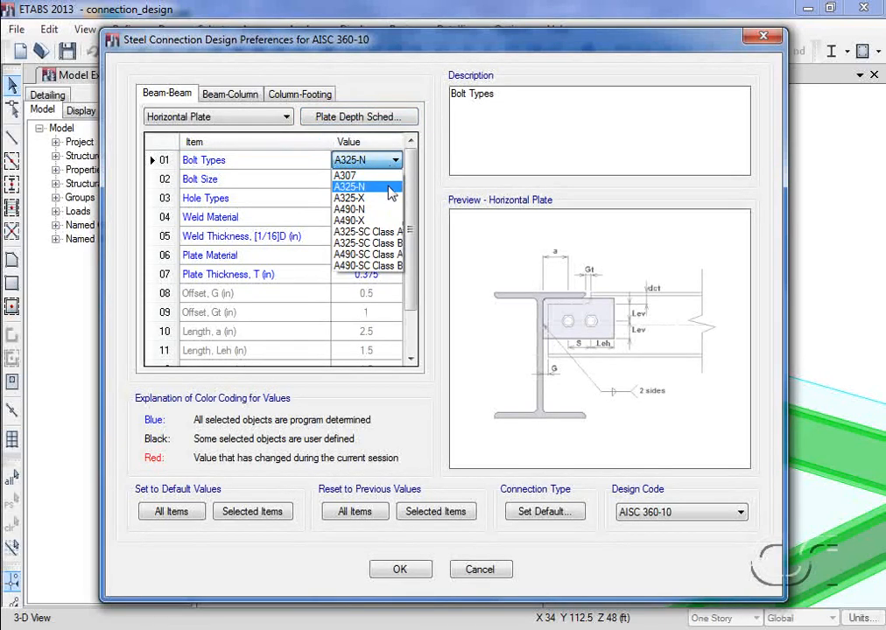
click(392, 193)
click(391, 181)
click(394, 180)
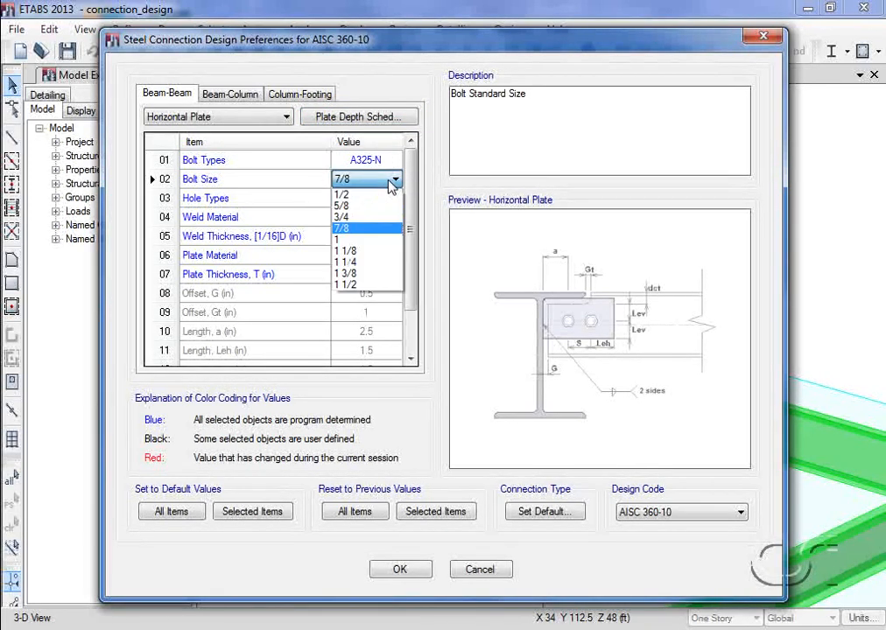
click(382, 227)
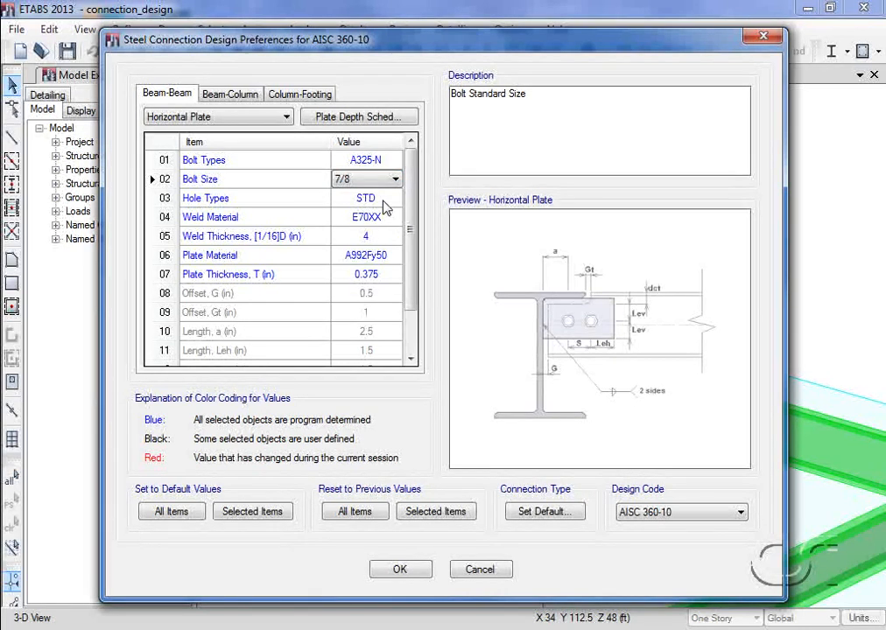
Set the horizontal plate's hole type to STD and its weld material to E70XX.
click(385, 202)
click(385, 201)
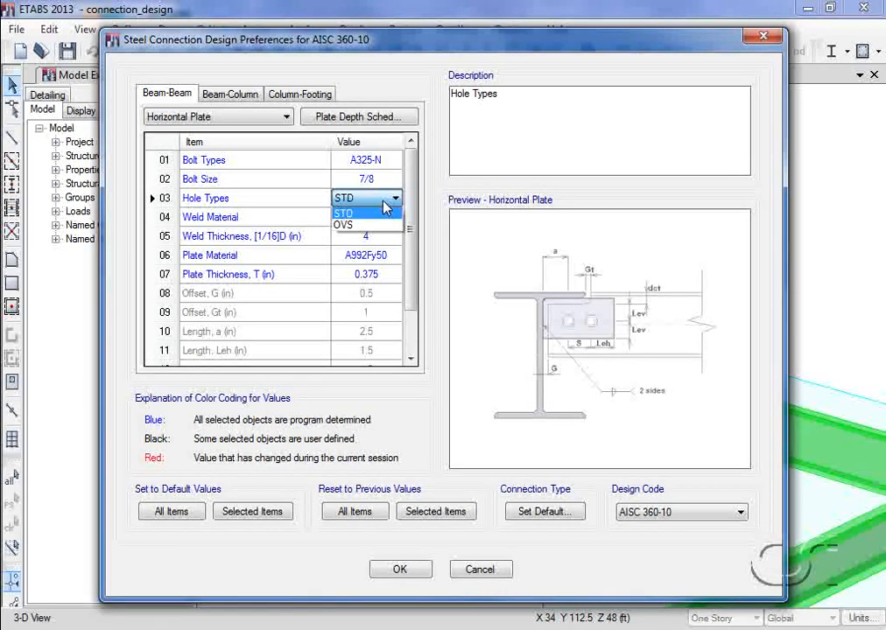
click(383, 213)
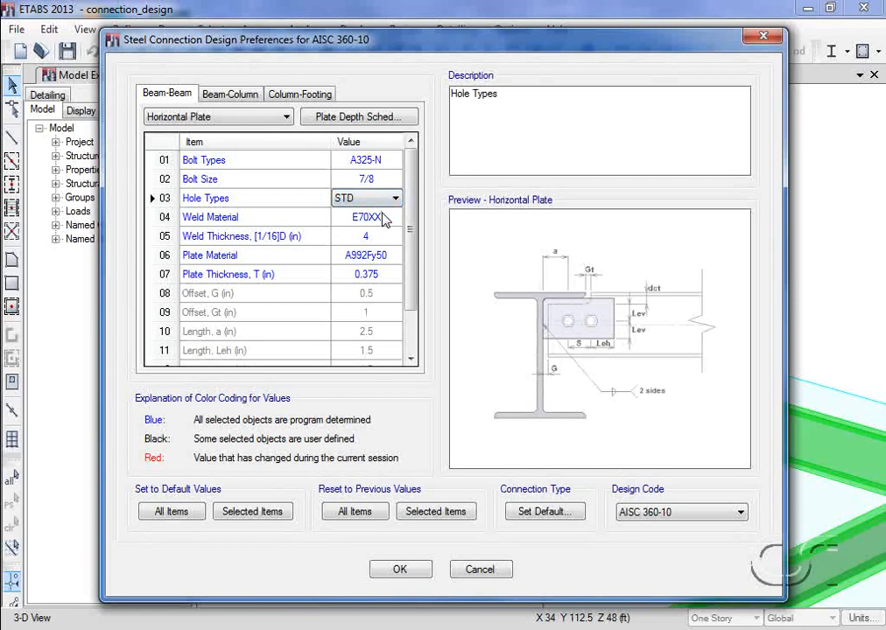
click(383, 219)
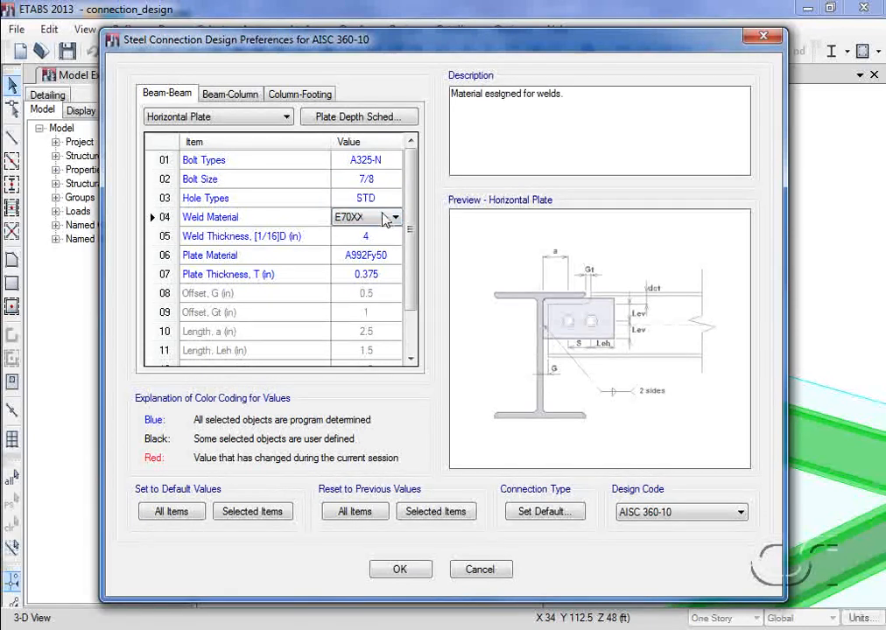
click(383, 219)
click(385, 220)
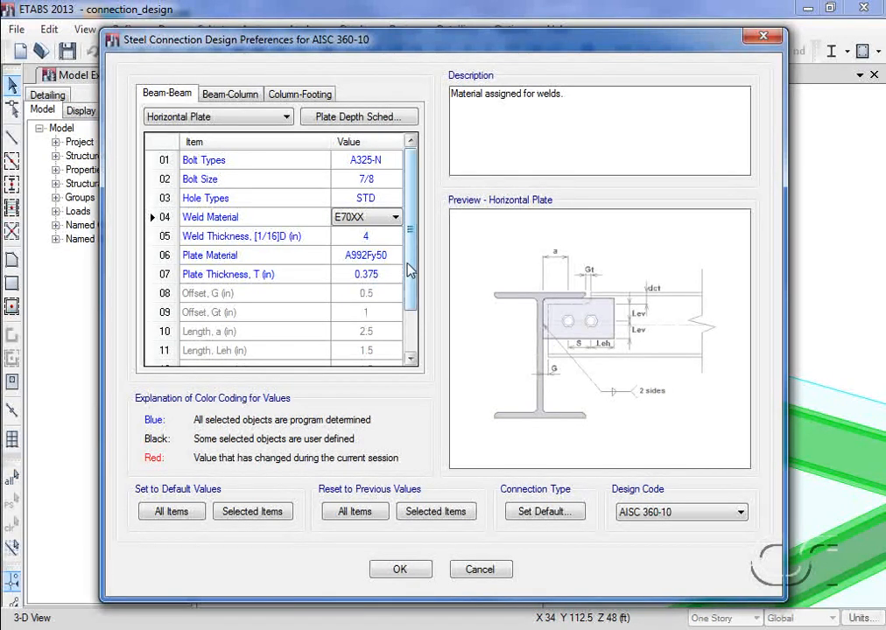
scroll(409, 271, down, 1)
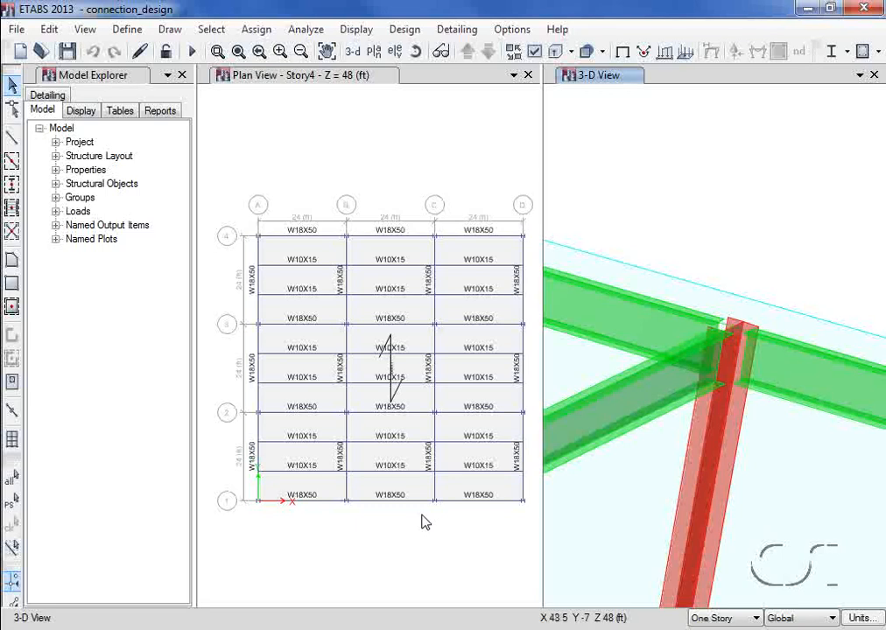
Reopen the steel connection preferences and review the beam-column settings for shear minor axis, moment major axis and moment minor axis connections.
click(403, 29)
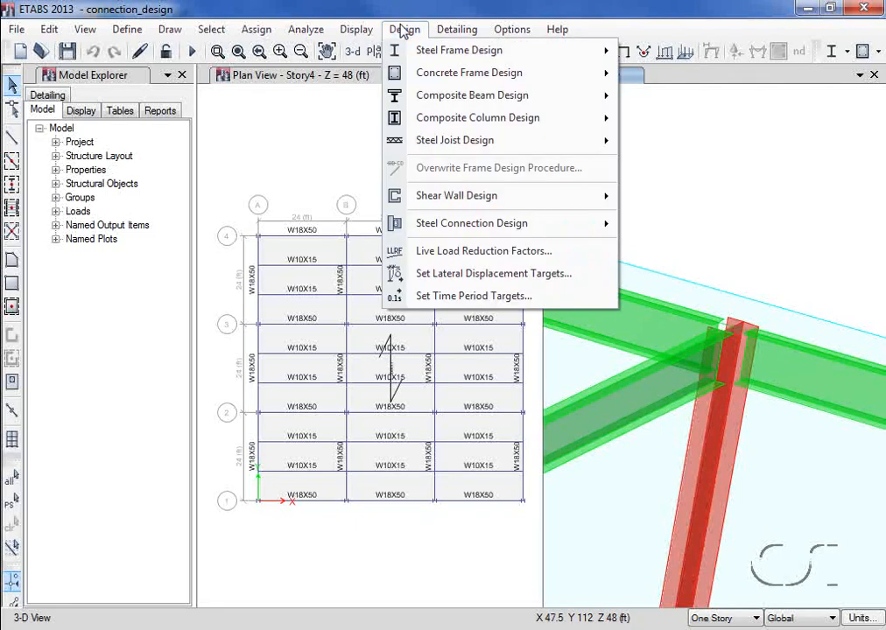
mouse_move(456, 224)
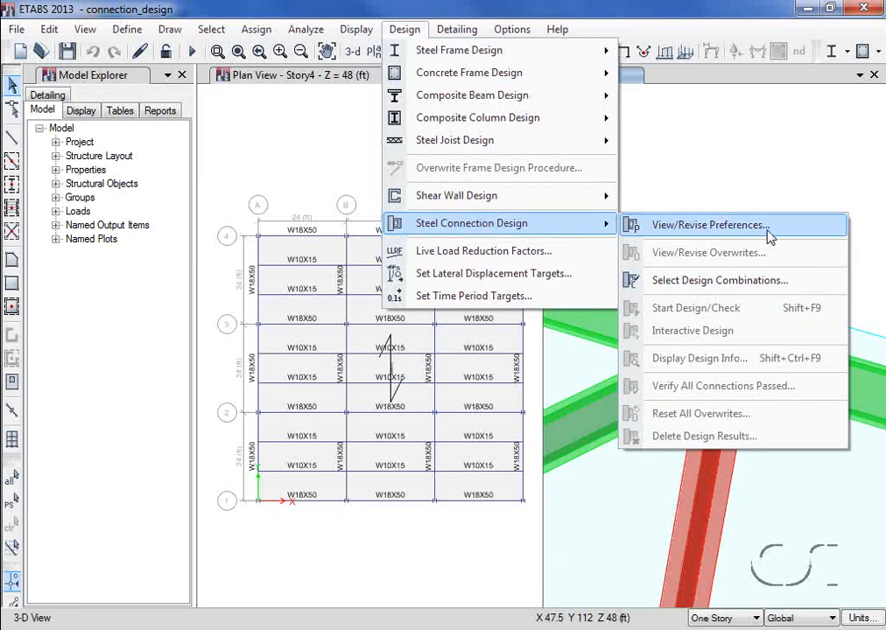
click(705, 229)
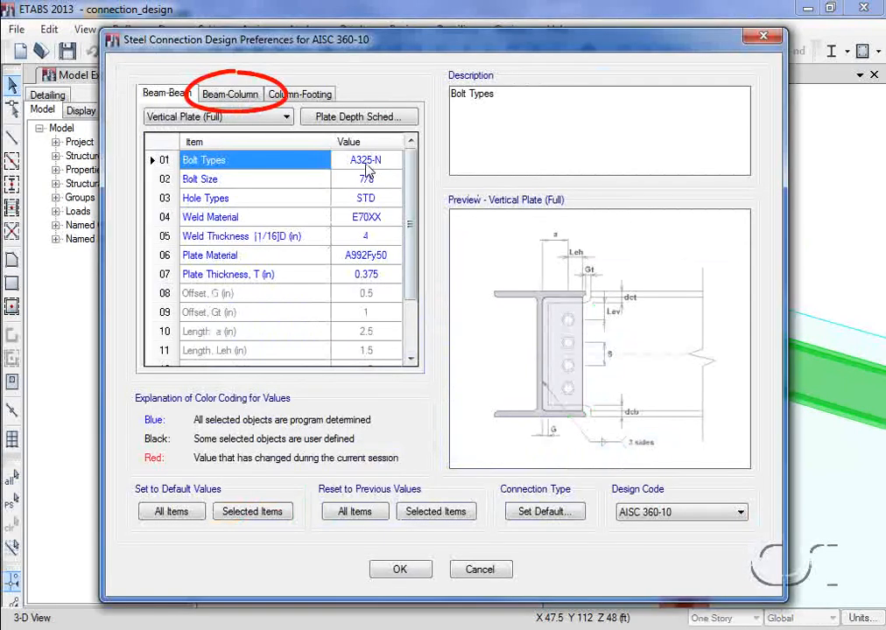
click(250, 98)
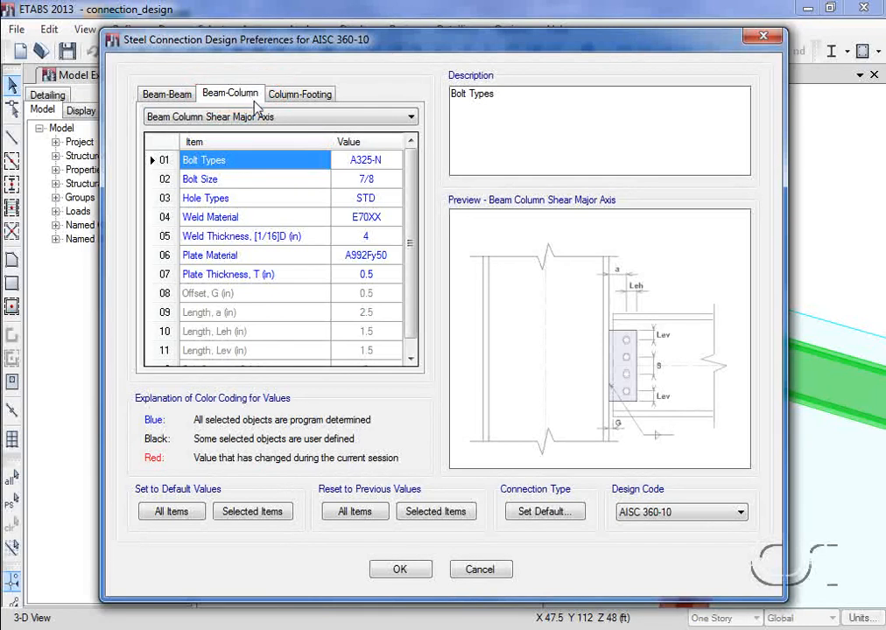
click(408, 119)
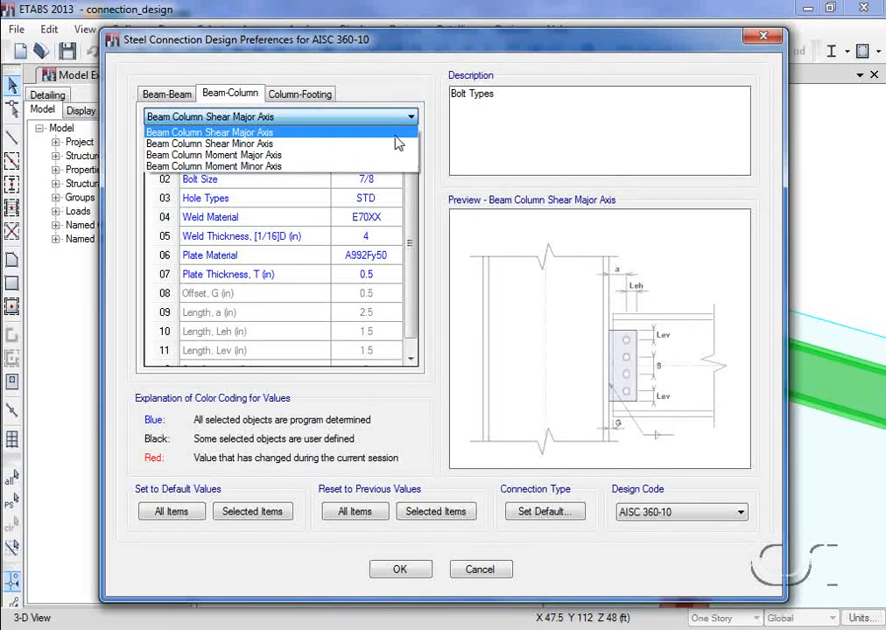
click(397, 145)
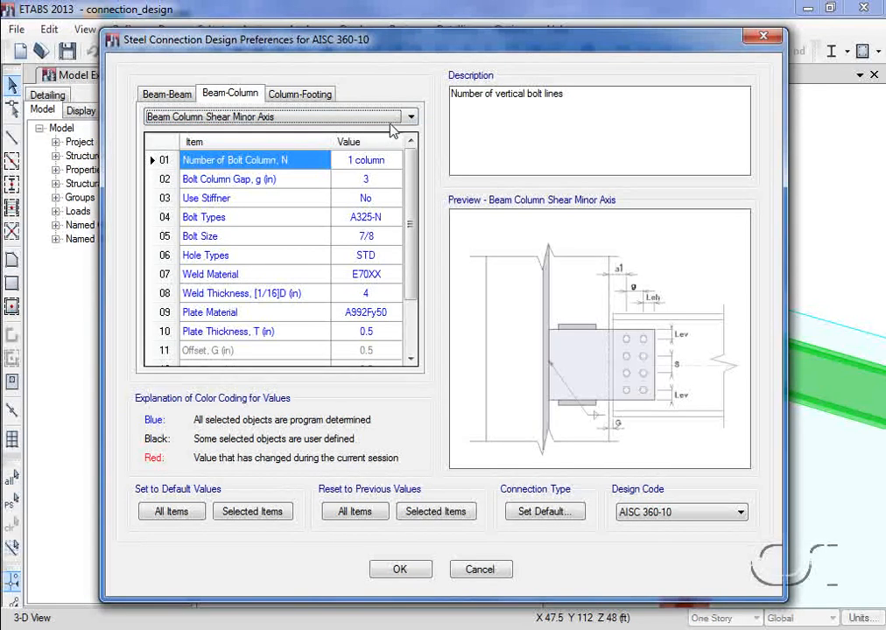
click(391, 124)
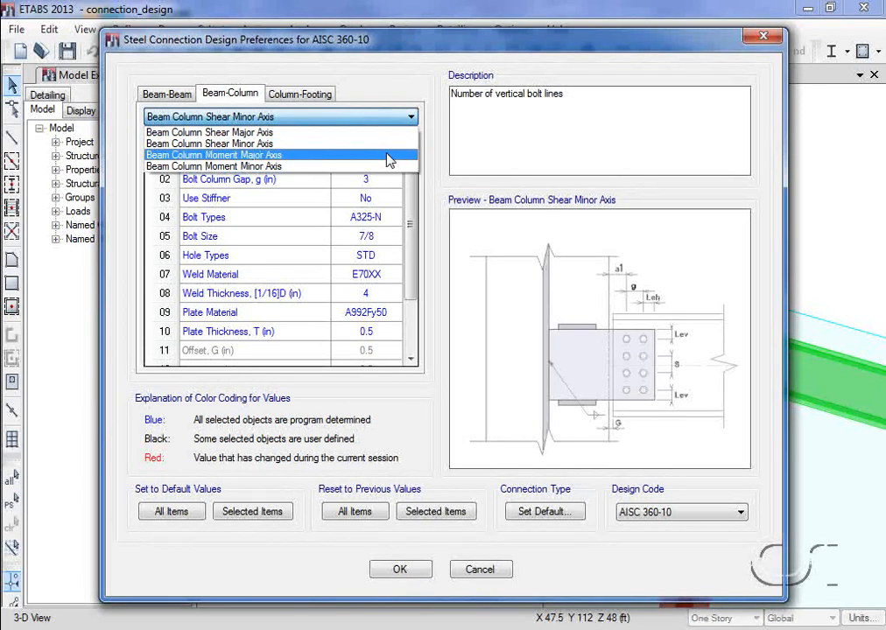
click(390, 156)
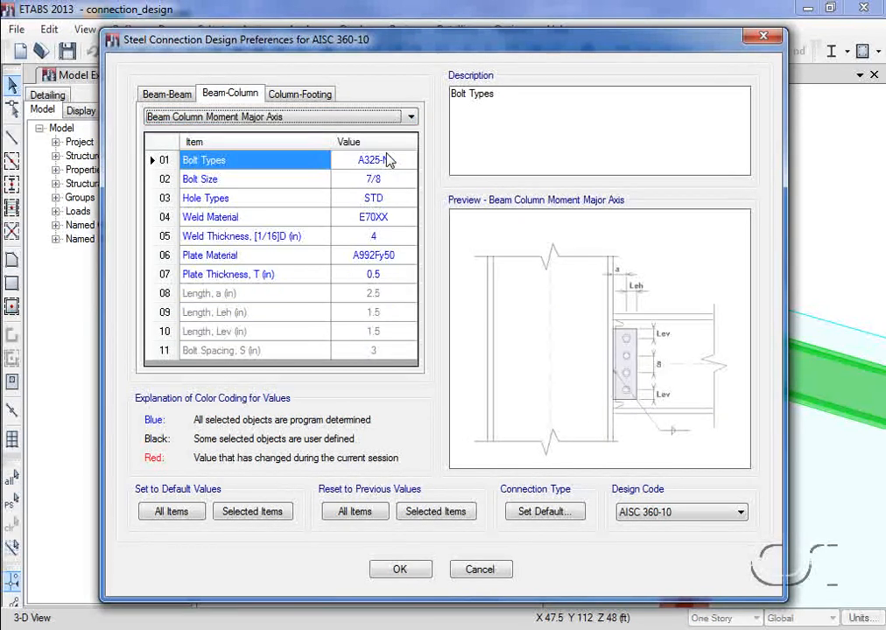
click(390, 118)
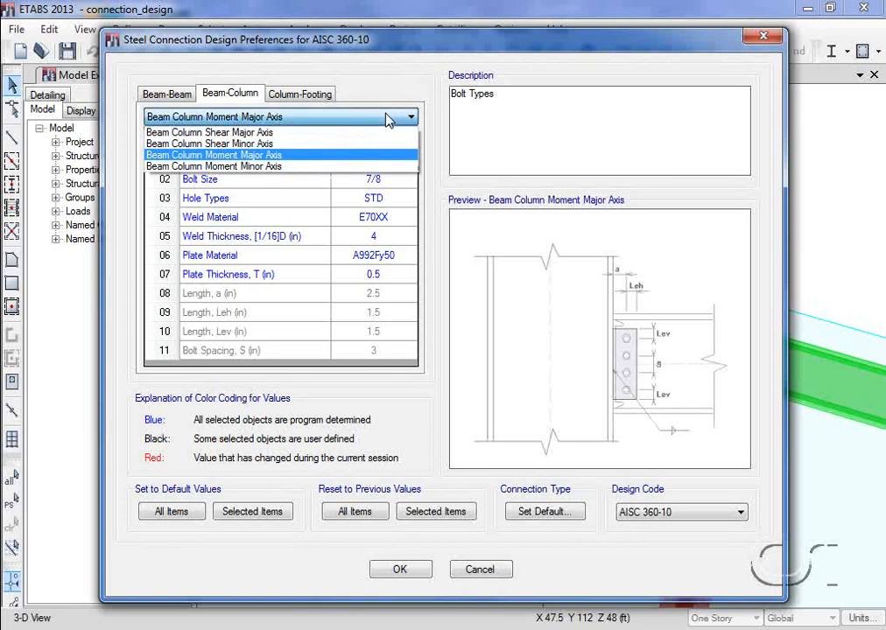
click(389, 167)
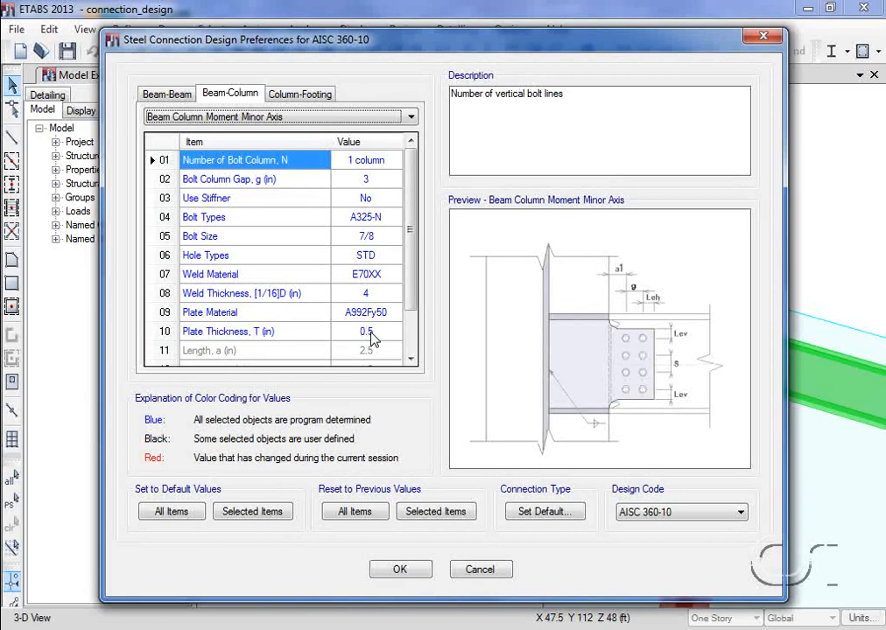
Review the full list of column-footing connection preferences.
click(293, 94)
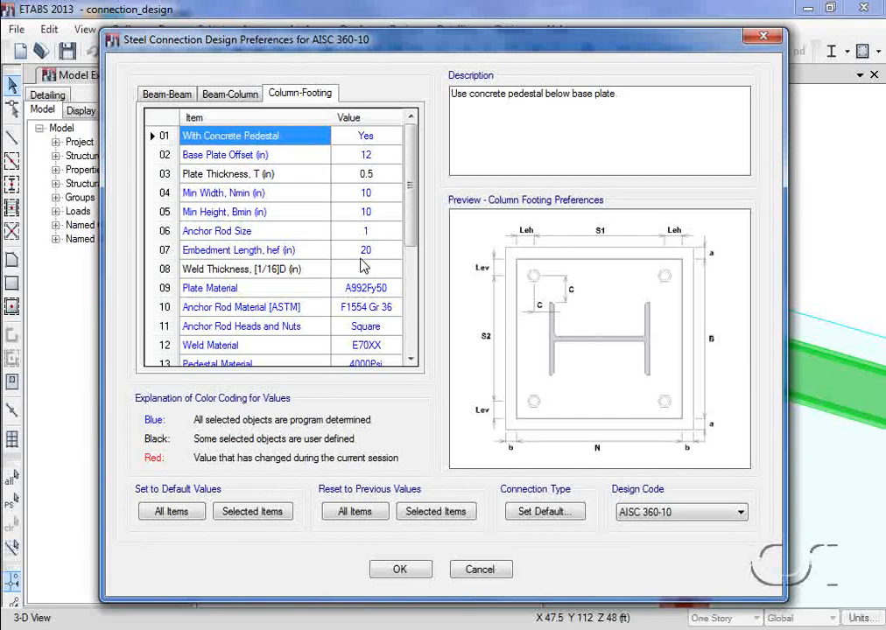
drag(411, 232, 405, 340)
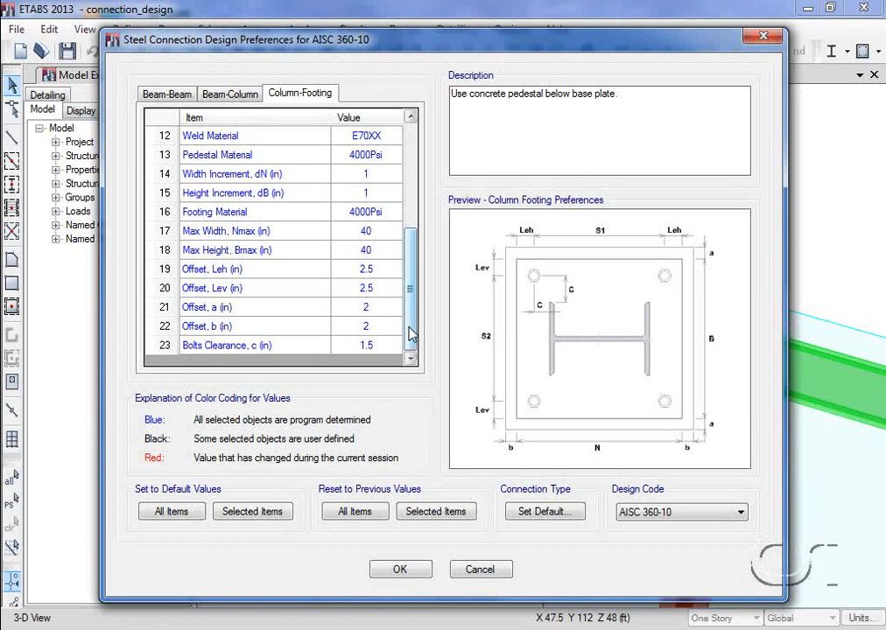
drag(412, 333, 416, 210)
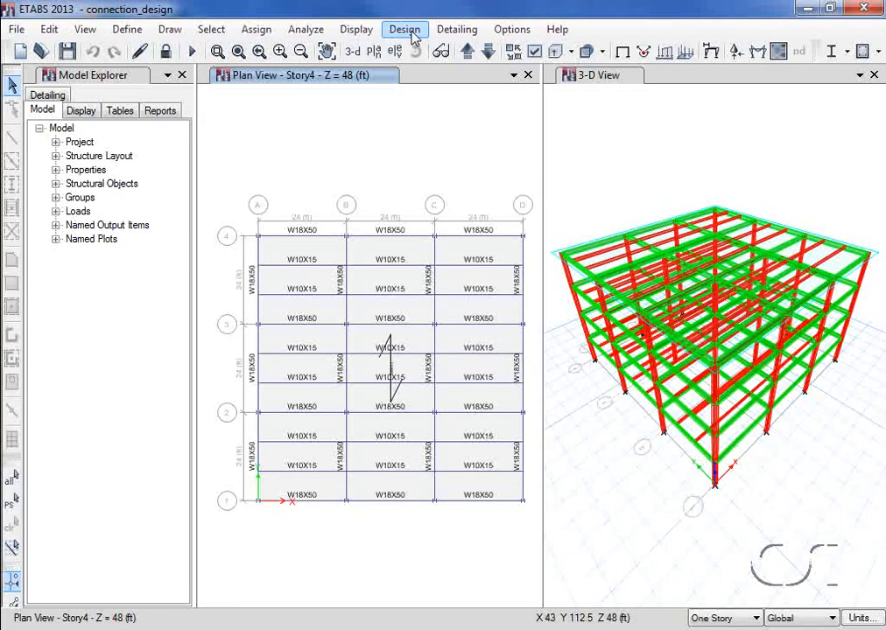
Review the design load combinations selected for steel connection design, including the DStlS2 definition, and accept the selection.
click(410, 33)
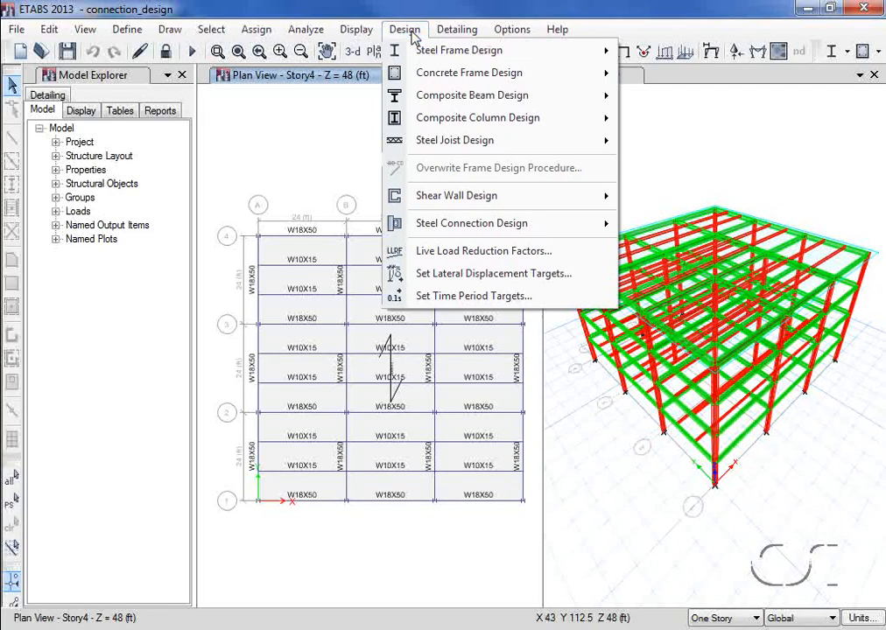
click(422, 226)
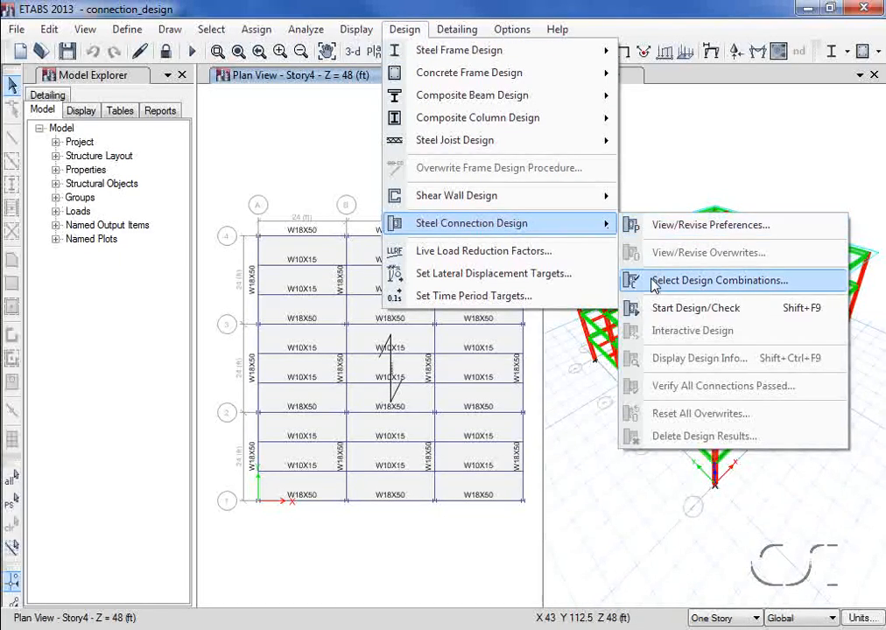
click(747, 290)
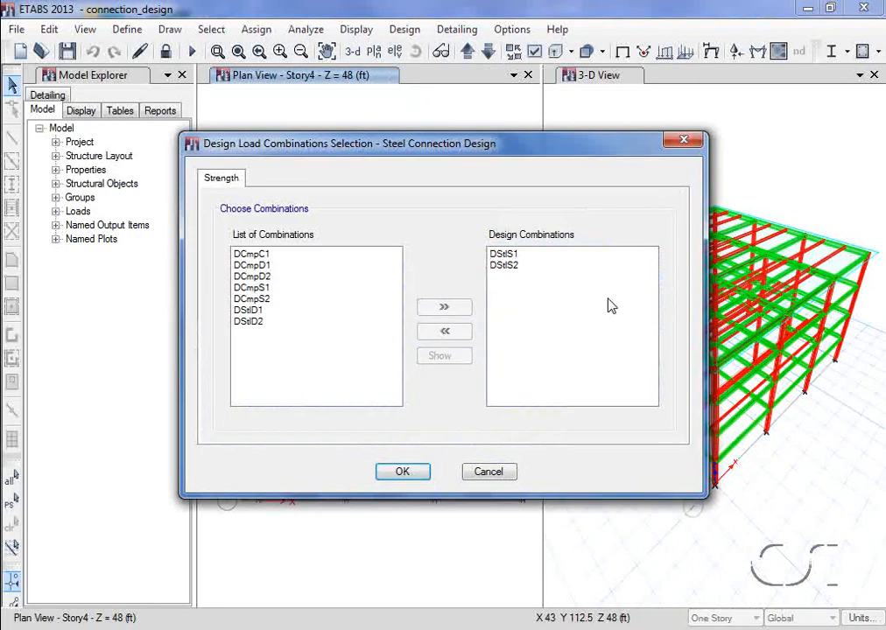
mouse_move(512, 258)
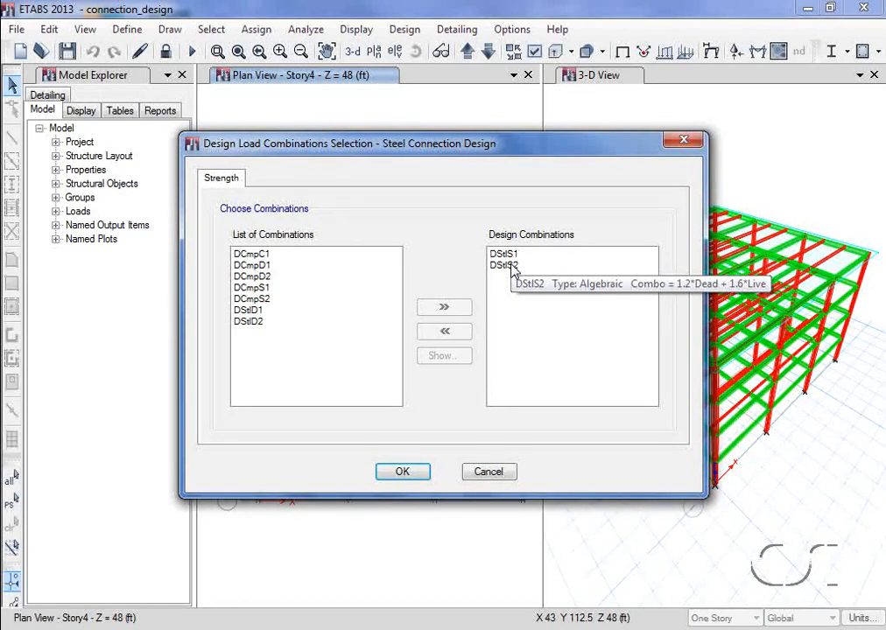
click(403, 472)
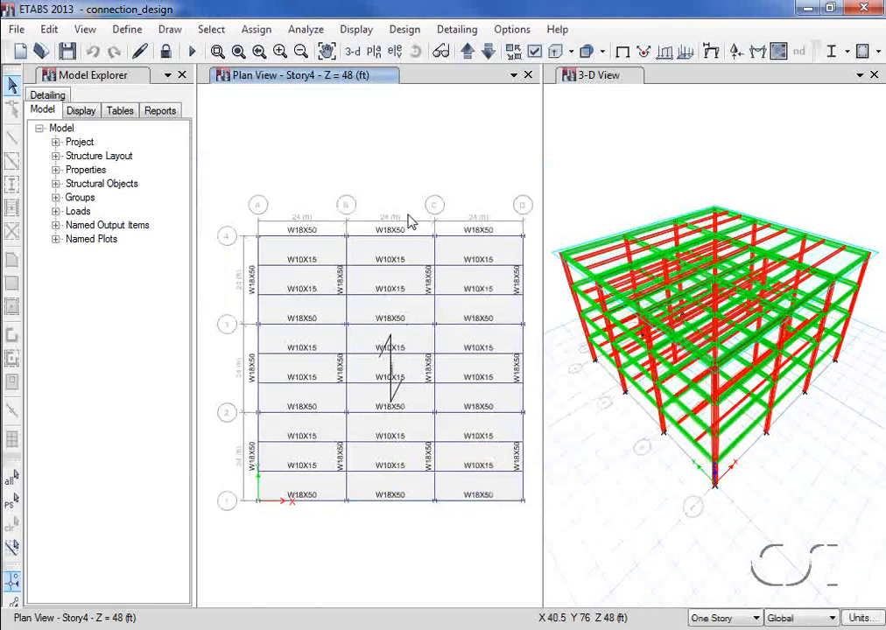
Run the steel connection design check on the model.
click(404, 29)
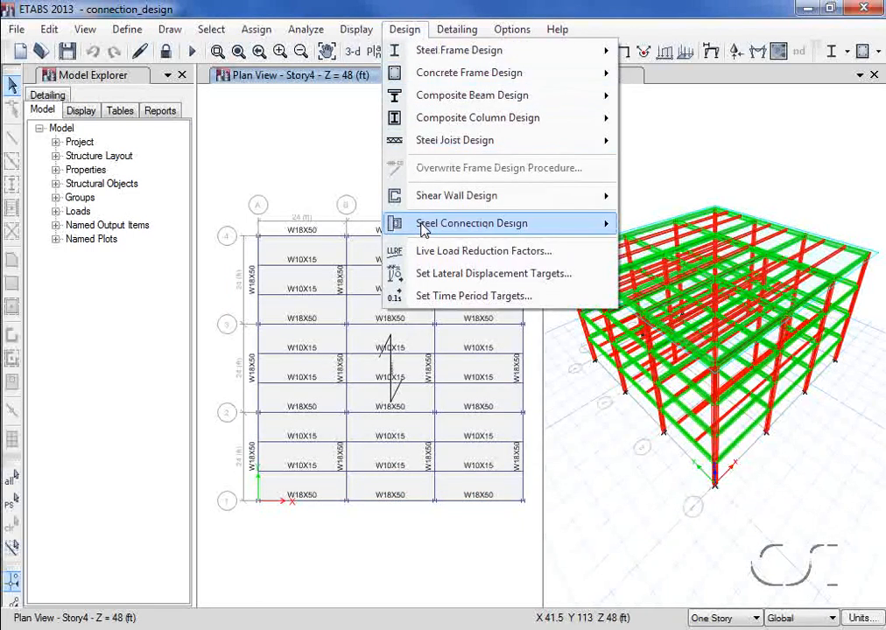
mouse_move(459, 230)
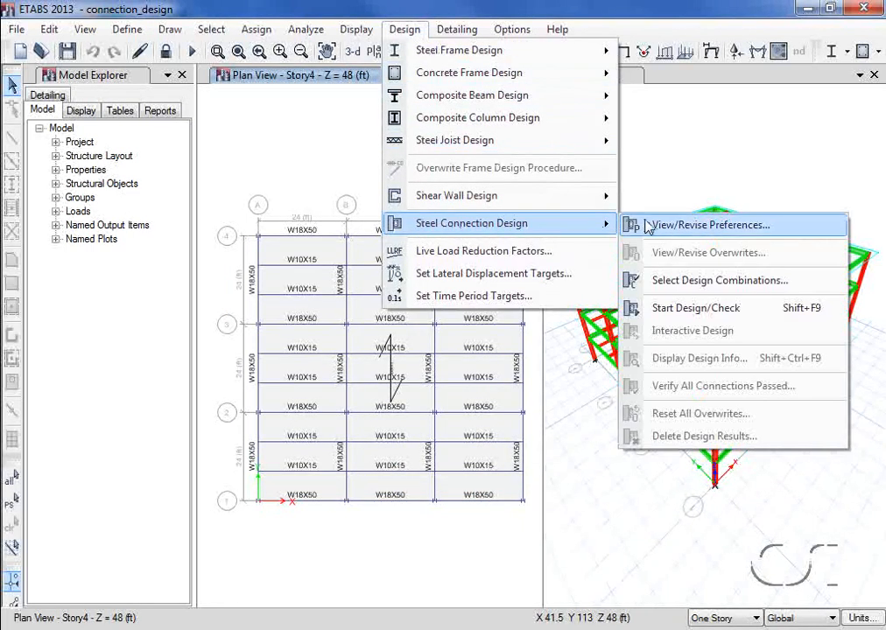
click(744, 308)
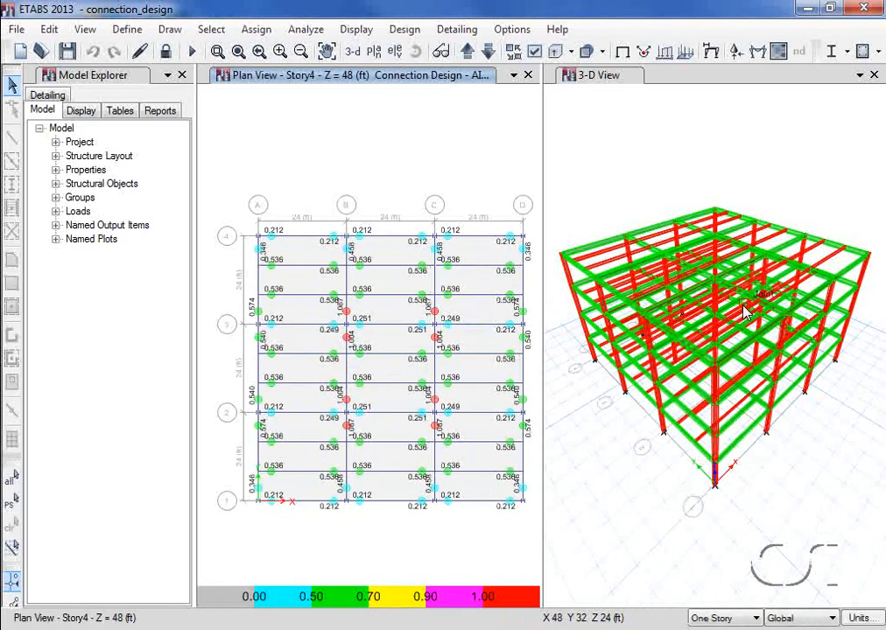
Inspect beam-beam connection B35-CI near grid B-3 on Story4 and read through its detailed design report.
click(217, 53)
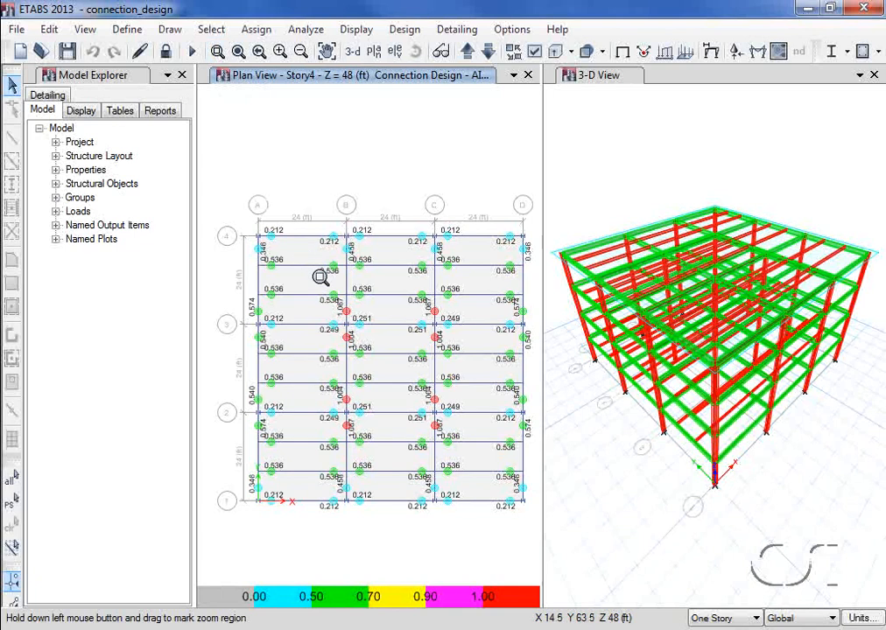
drag(315, 280, 368, 333)
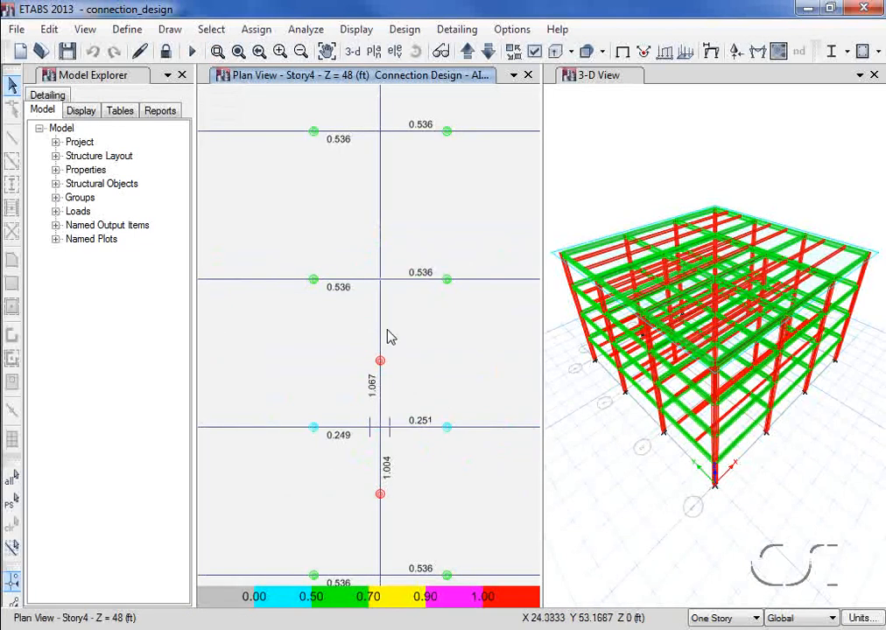
right_click(444, 282)
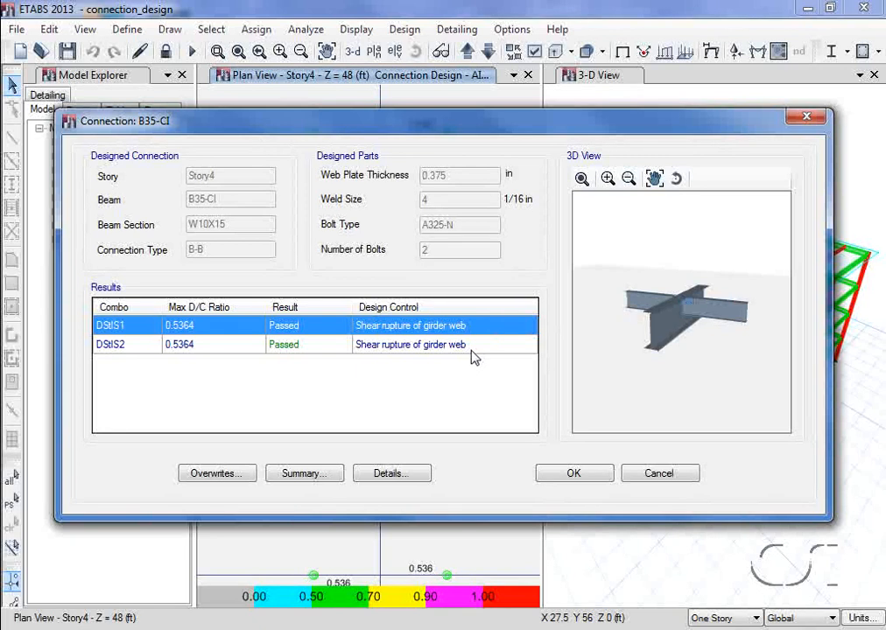
click(405, 481)
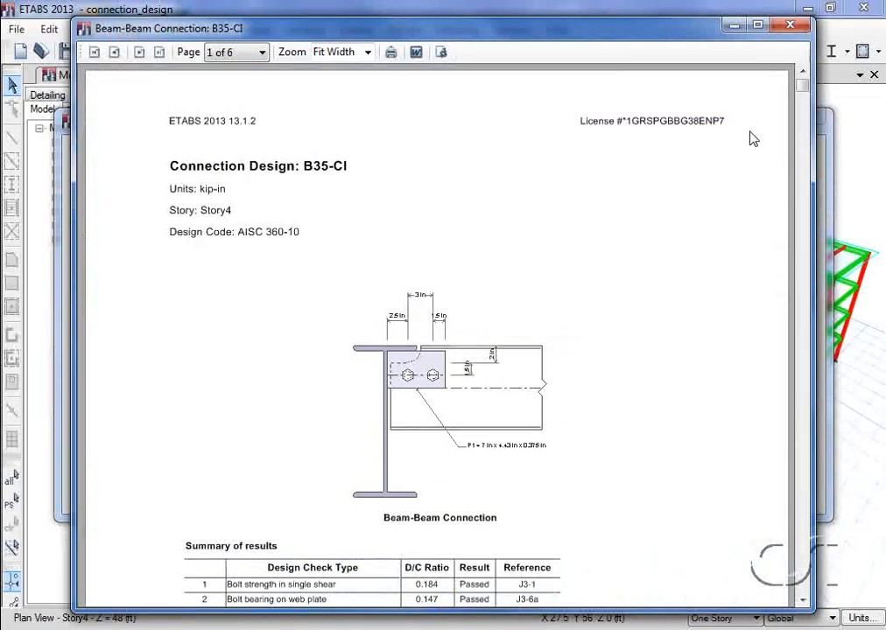
drag(804, 91, 804, 165)
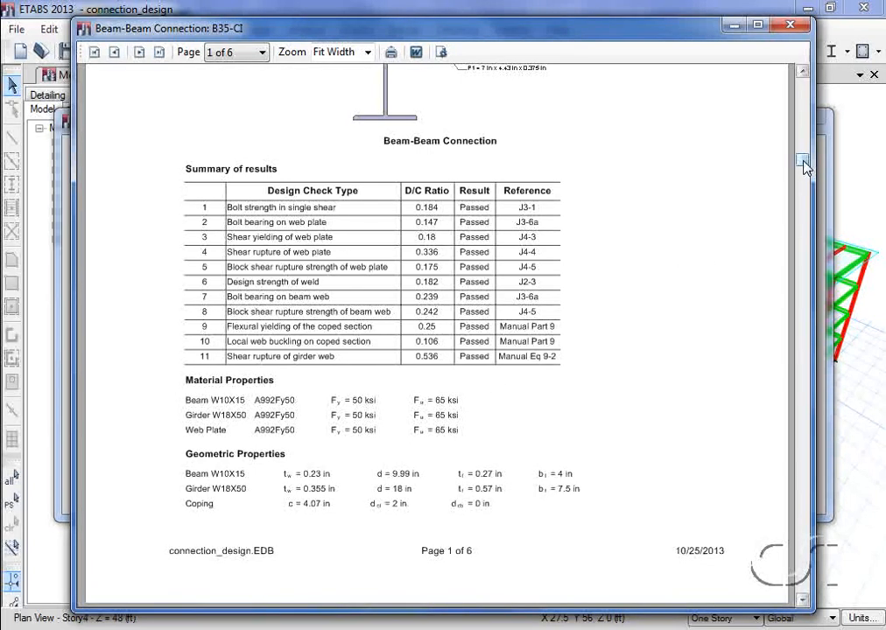
drag(805, 167, 792, 519)
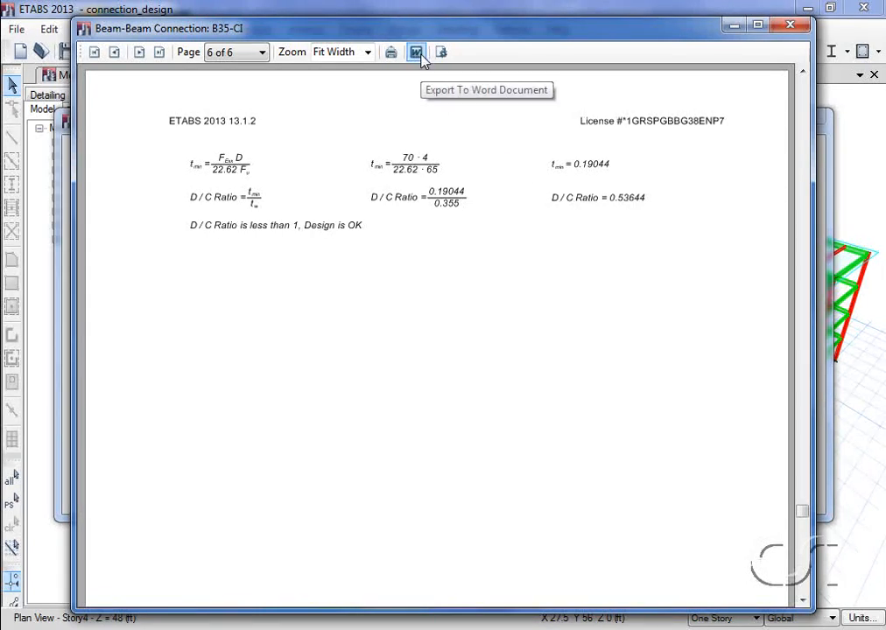
click(786, 26)
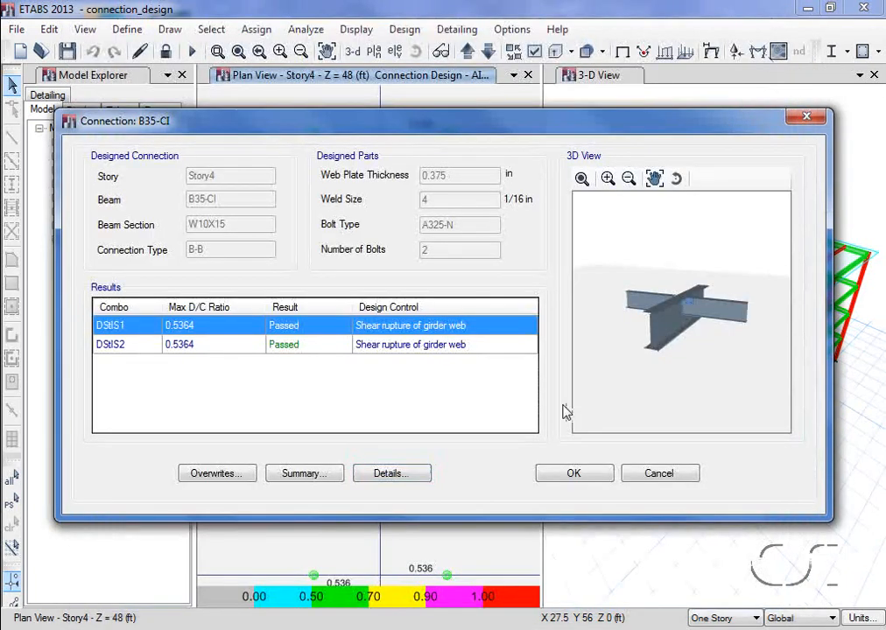
click(560, 474)
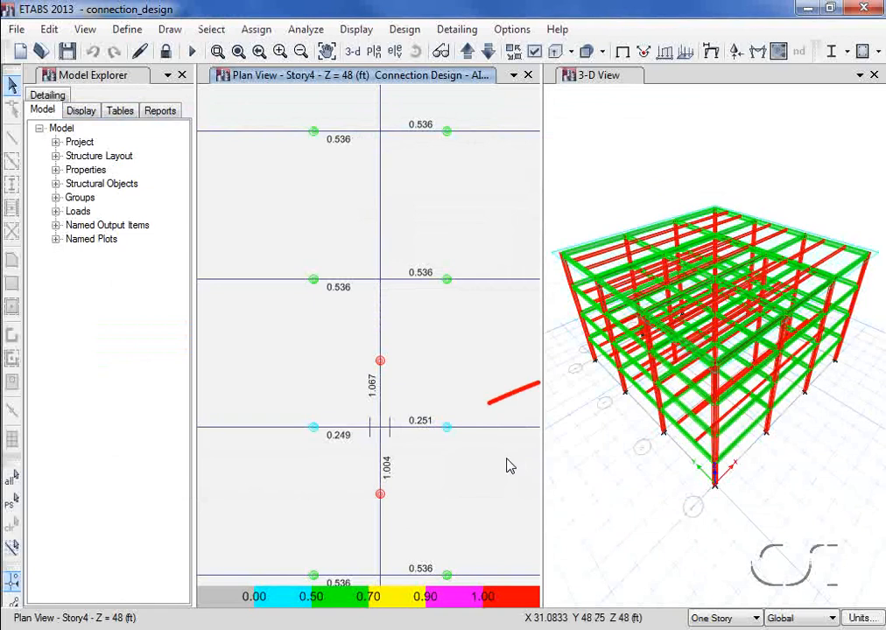
Examine the detailed design report for beam-column moment major axis connection B8-CI on grid line 3.
right_click(446, 431)
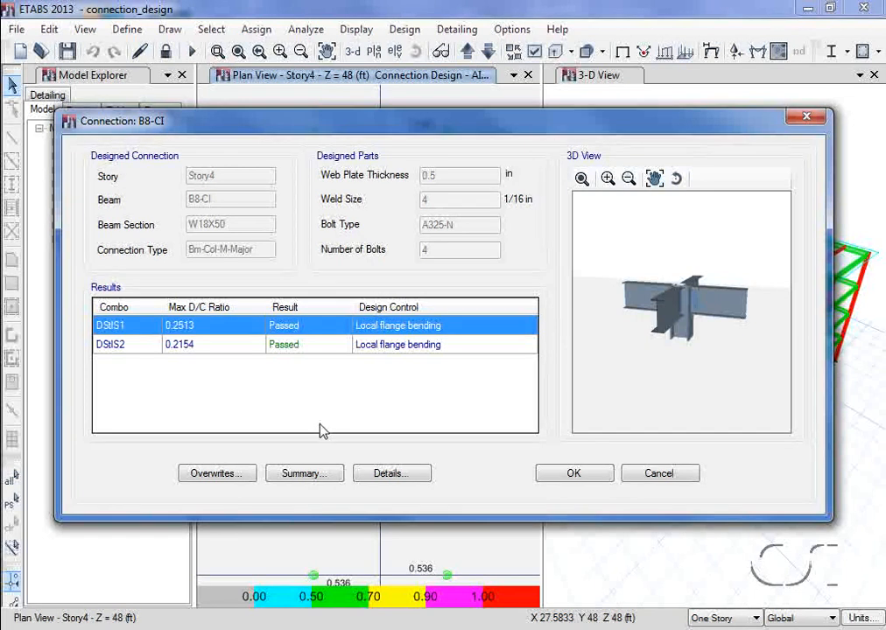
click(378, 479)
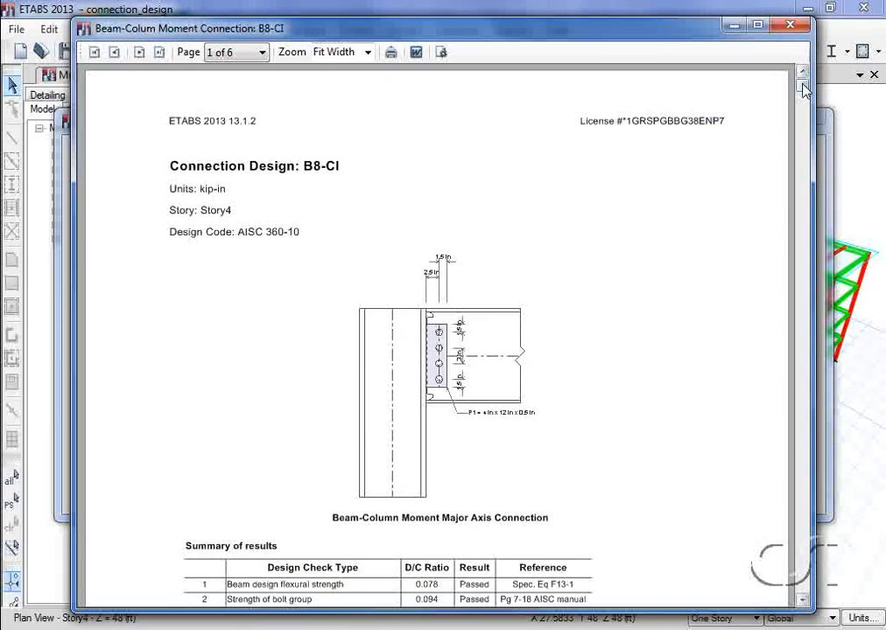
drag(803, 89, 803, 141)
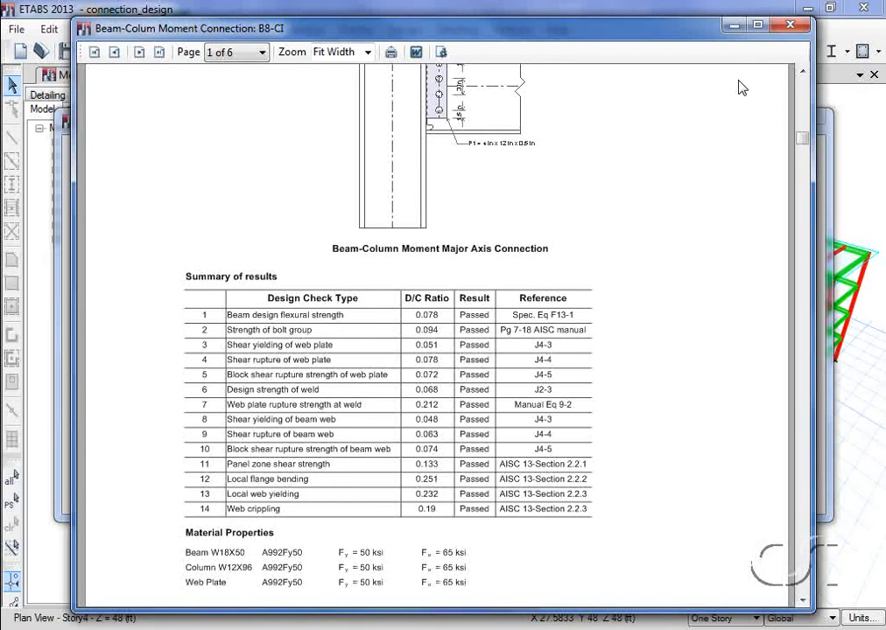
click(790, 29)
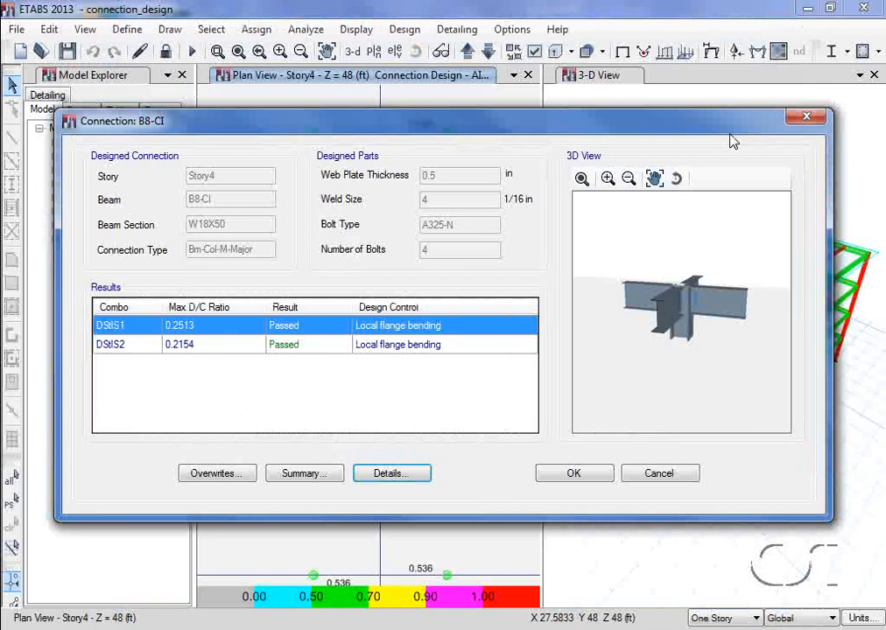
click(574, 474)
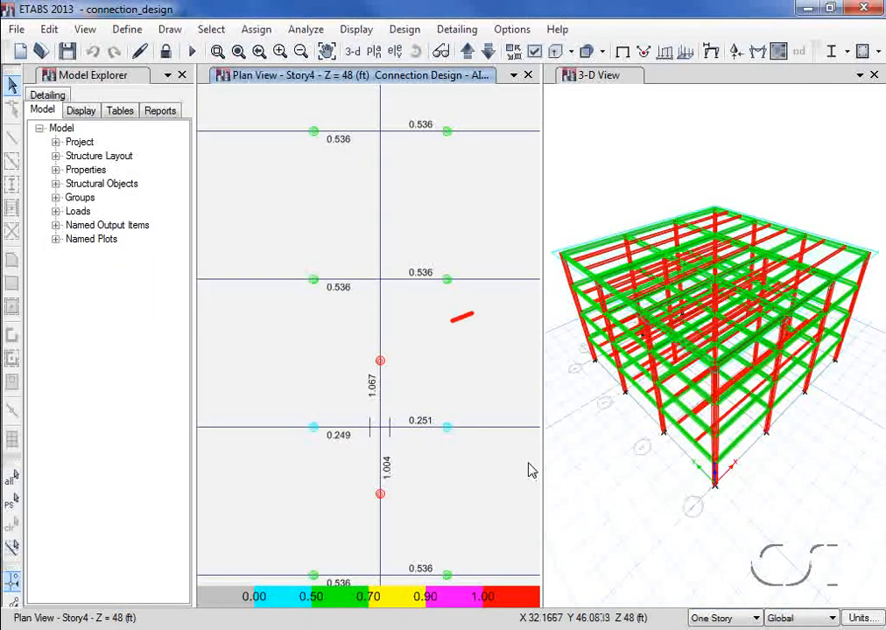
Examine the detailed design report for beam-column moment minor axis connection B18-CI on grid line B.
right_click(381, 364)
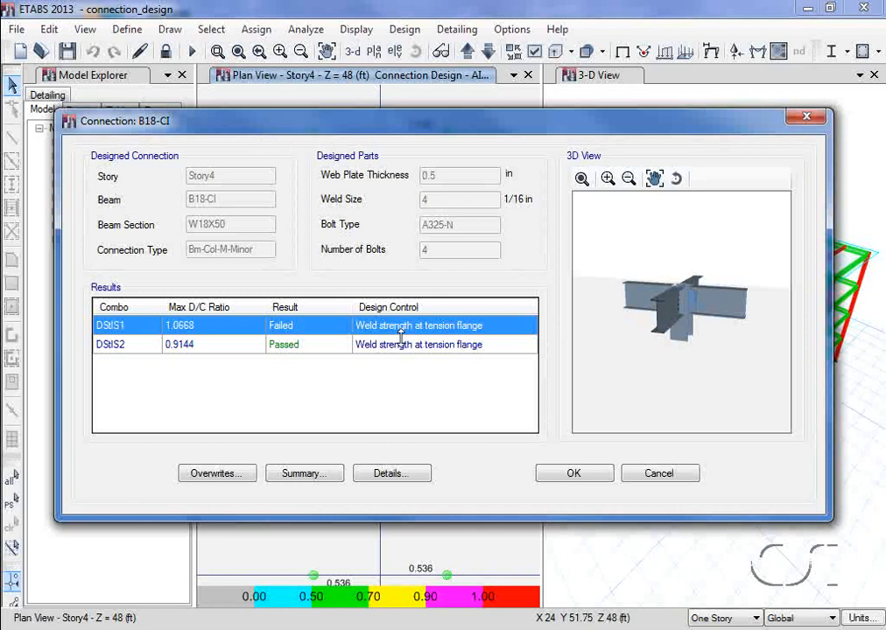
click(400, 474)
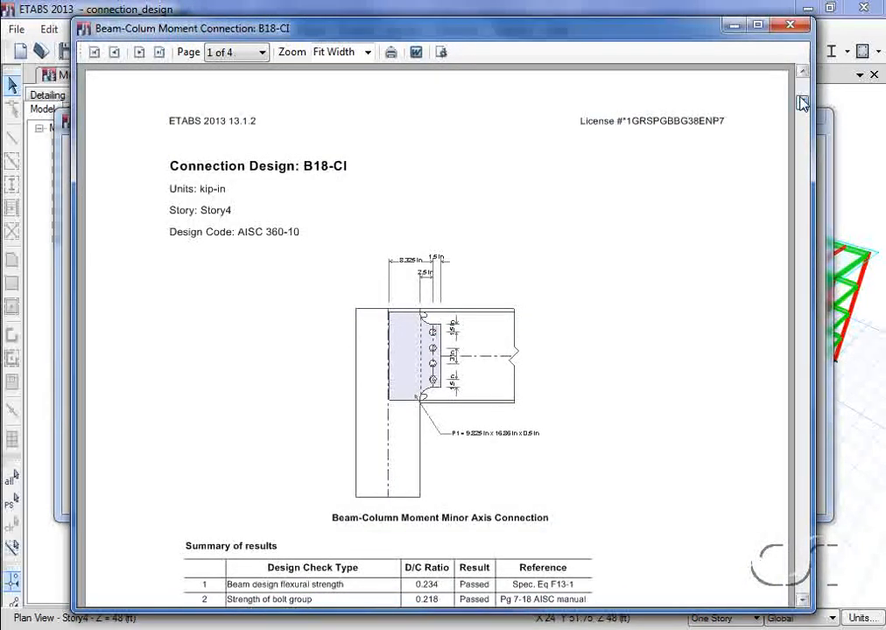
drag(803, 103, 802, 162)
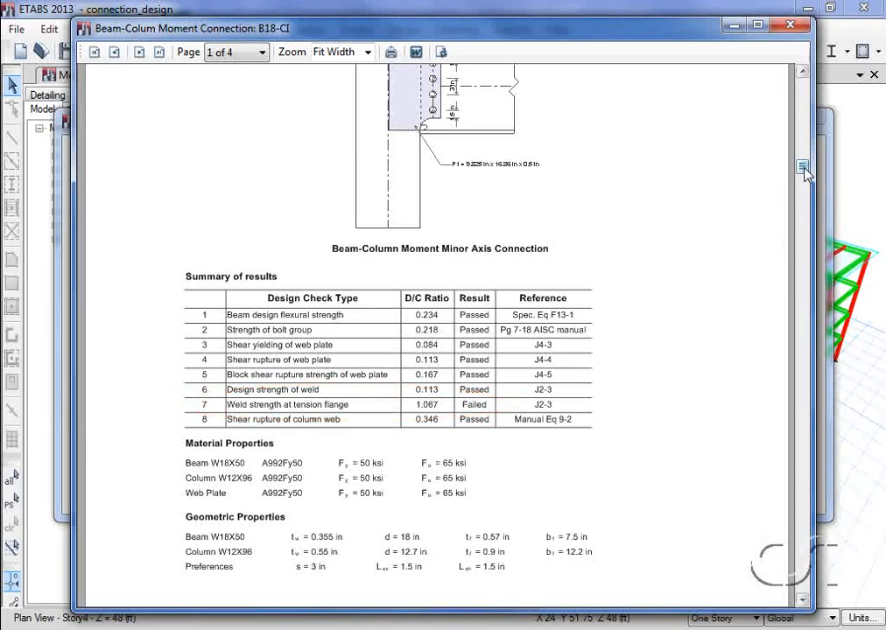
drag(805, 171, 763, 447)
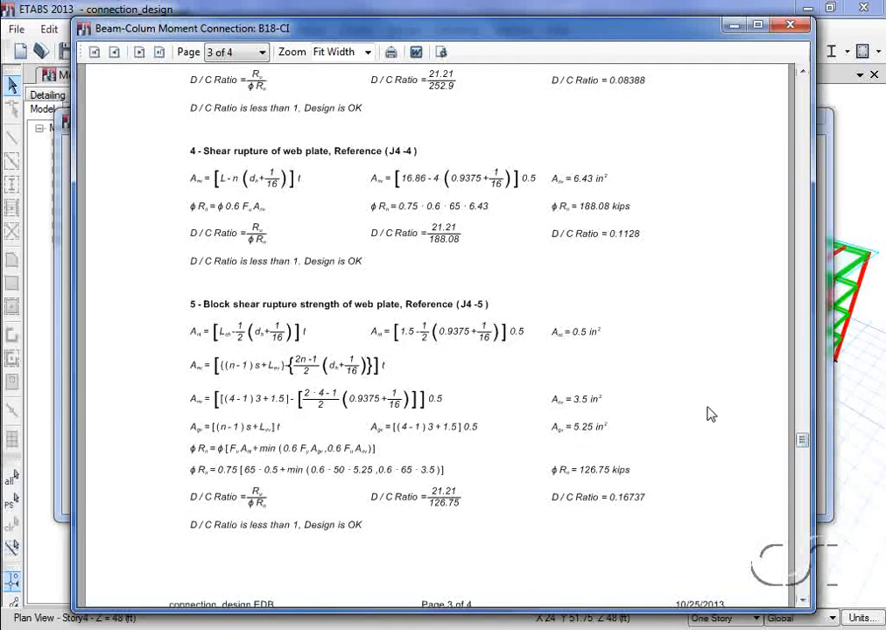
click(791, 24)
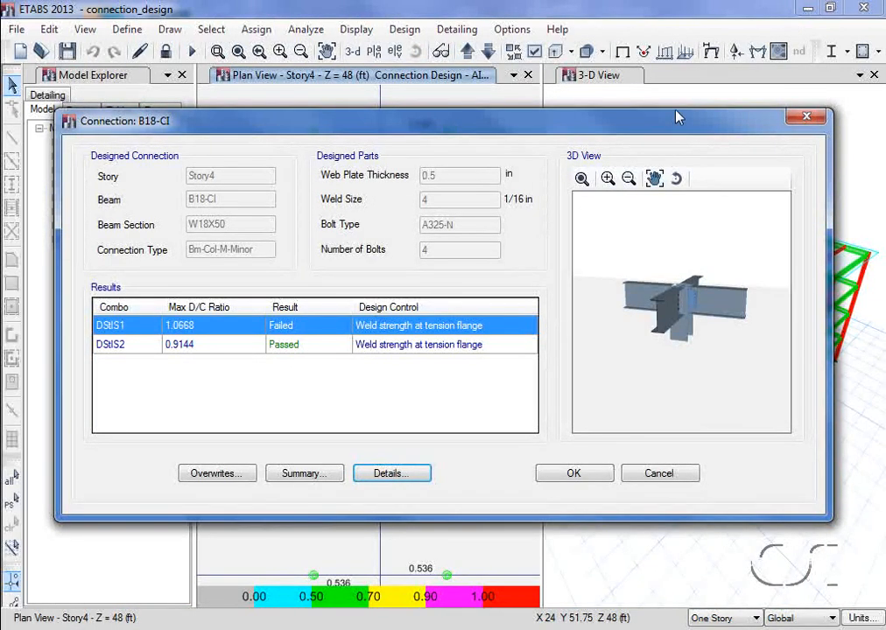
Overwrite connection B18-CI's weld thickness with 6 sixteenths of an inch and accept the redesigned connection.
click(227, 480)
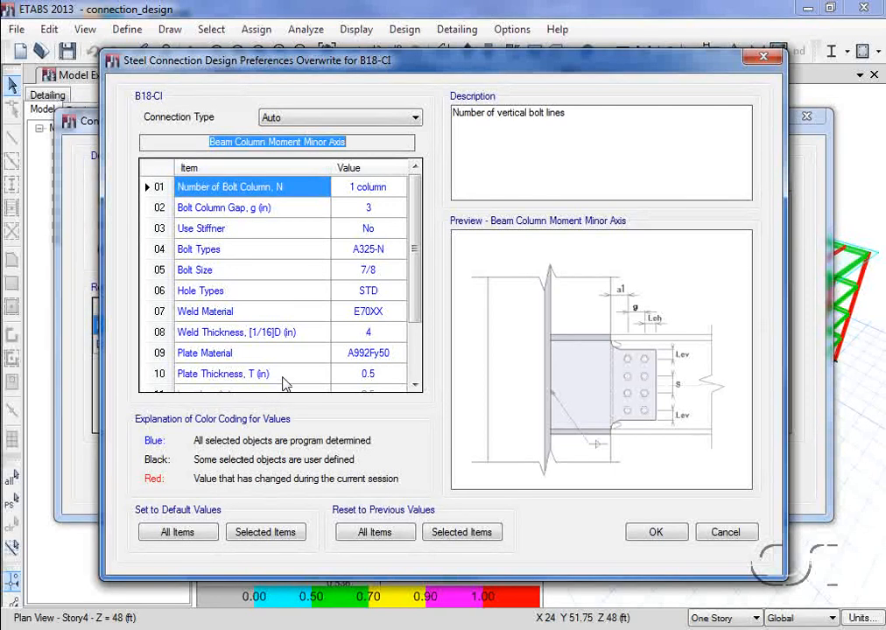
click(361, 331)
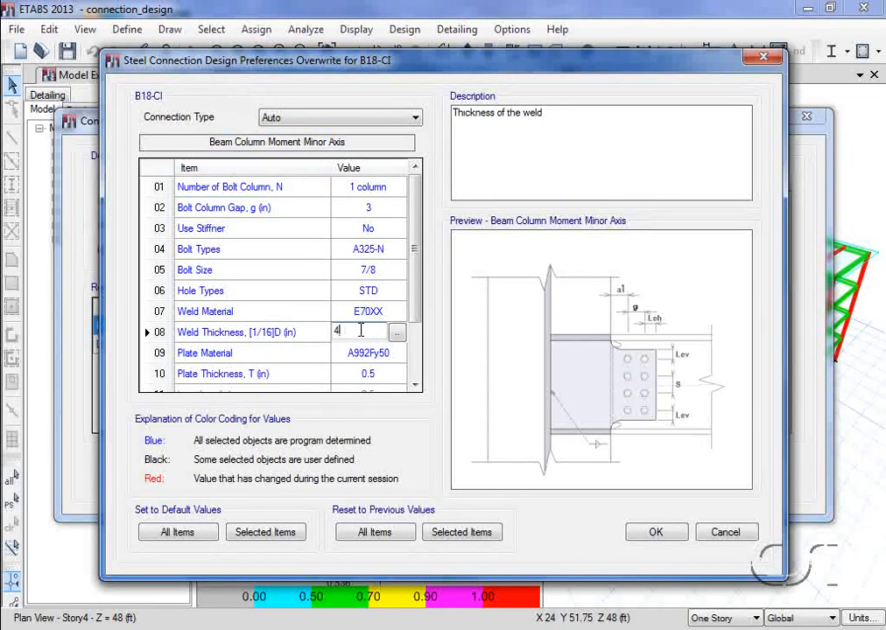
double_click(361, 331)
text(6)
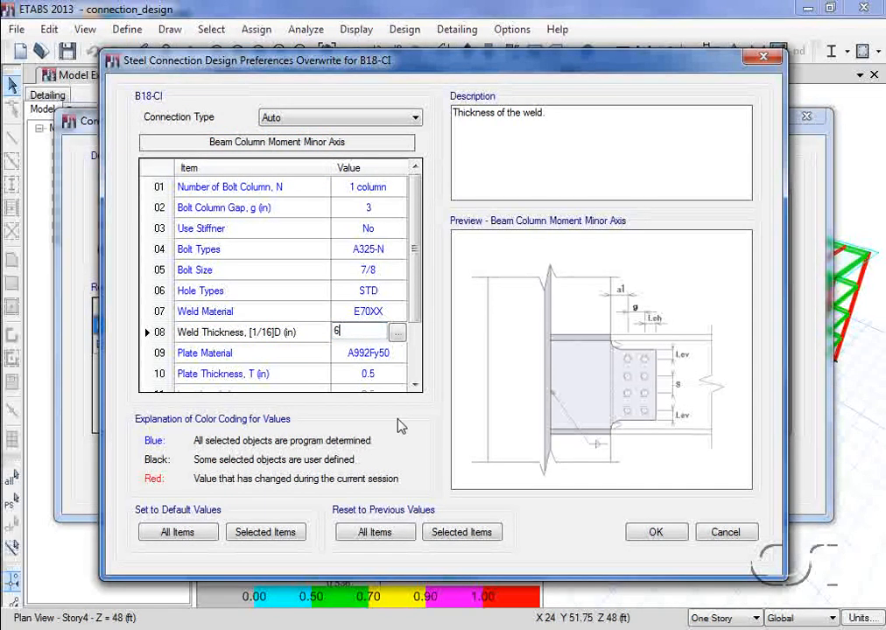
click(655, 534)
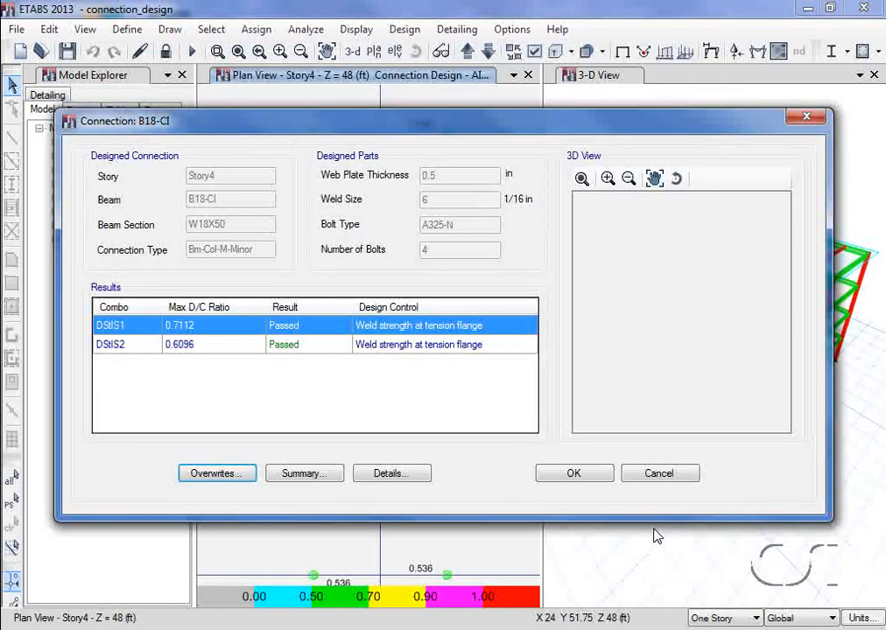
click(608, 480)
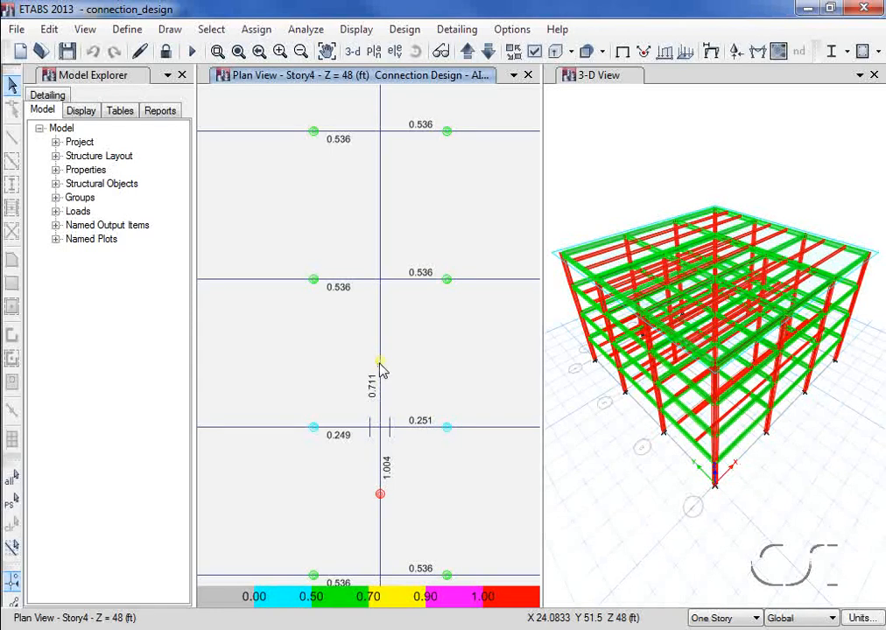
Reopen connection B18-CI's results and review its summary report.
right_click(383, 369)
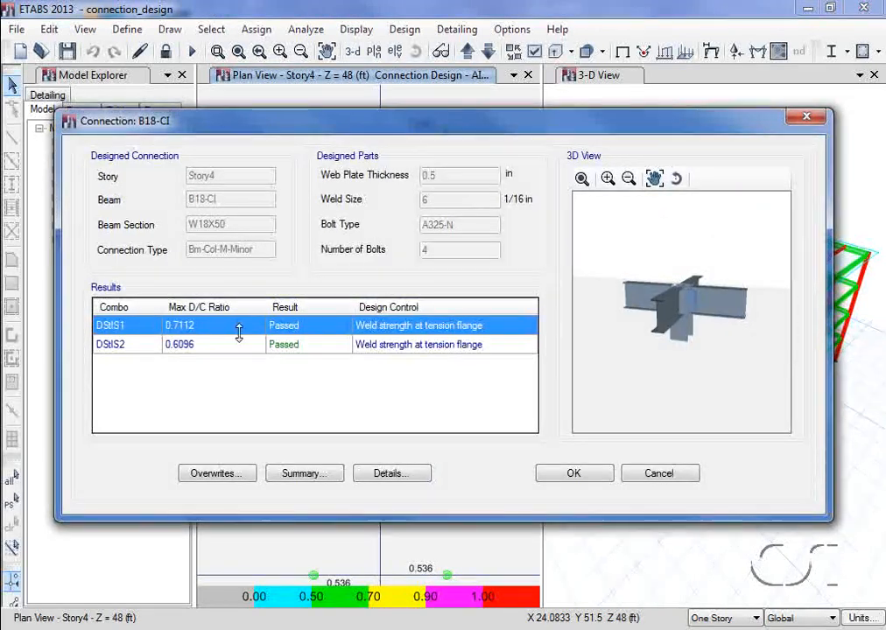
click(335, 477)
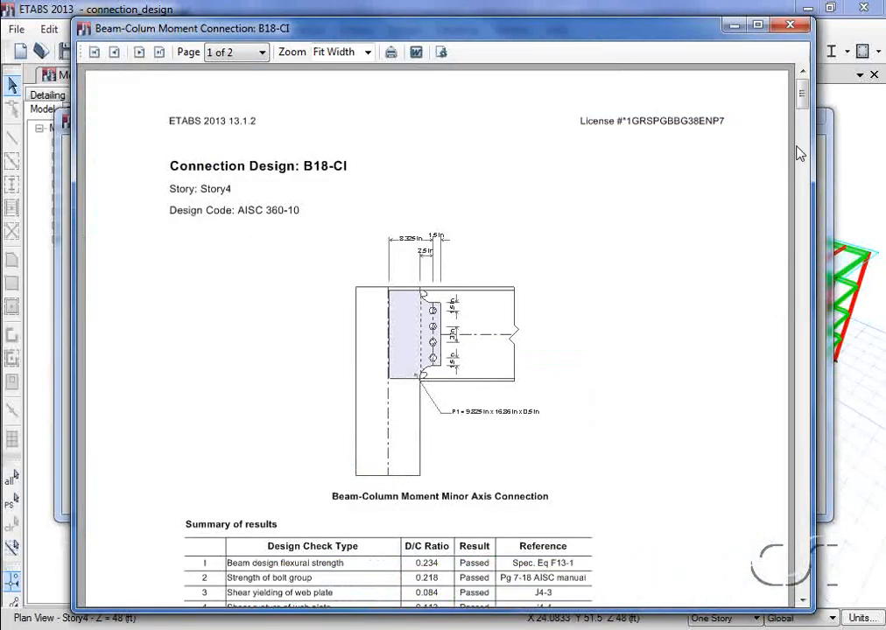
drag(803, 112, 784, 182)
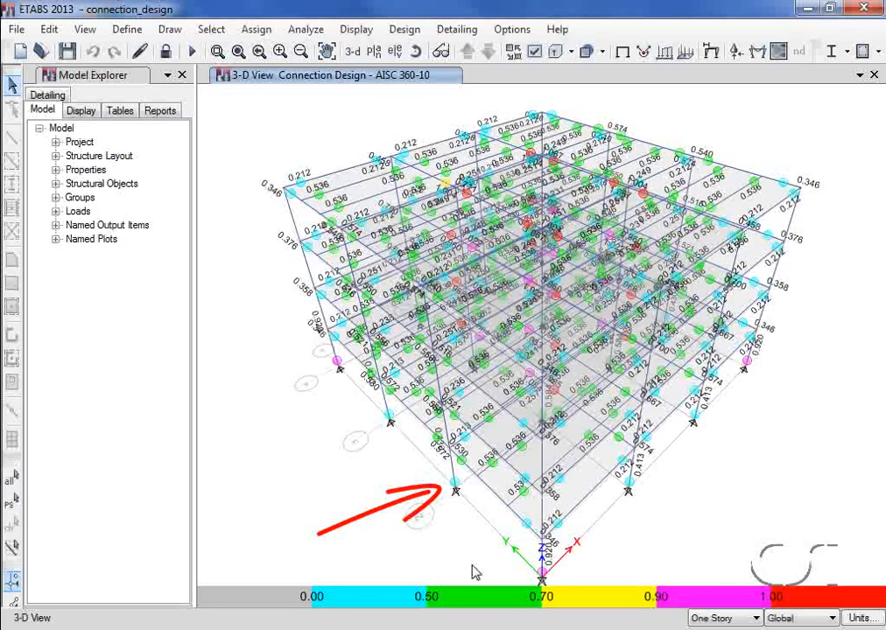
Examine the detailed design report for column base plate connection C66-BP on Story1 under load combination DStlS2.
right_click(456, 490)
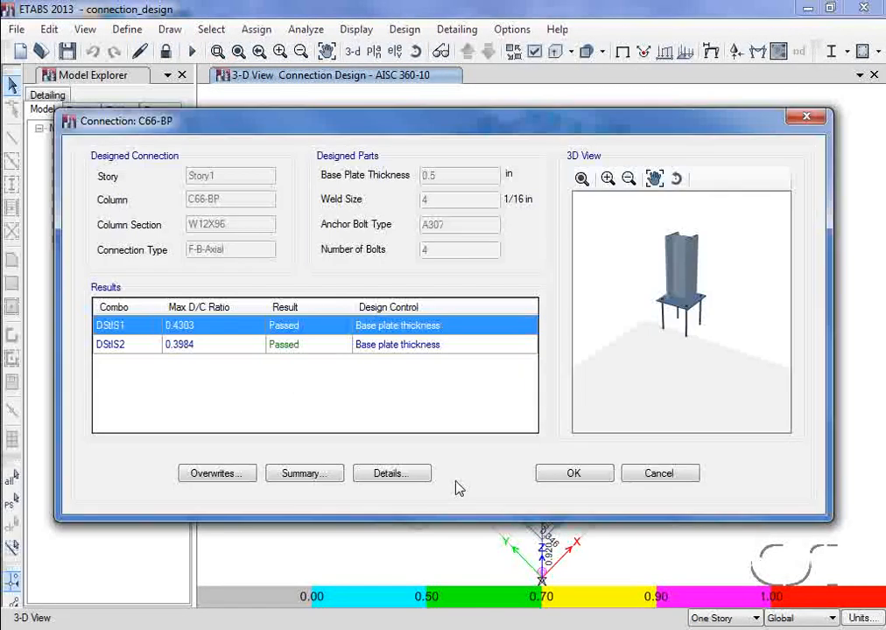
click(213, 348)
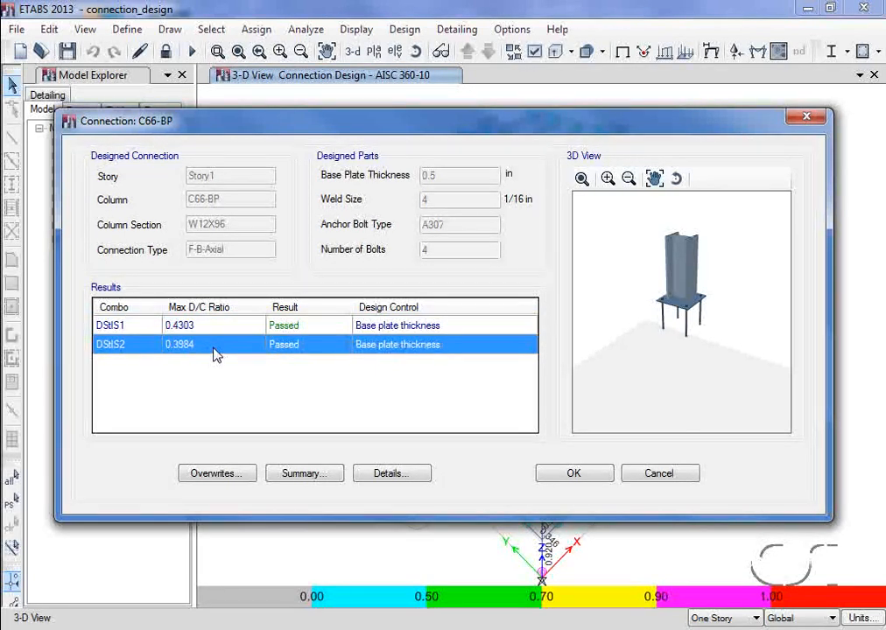
click(375, 480)
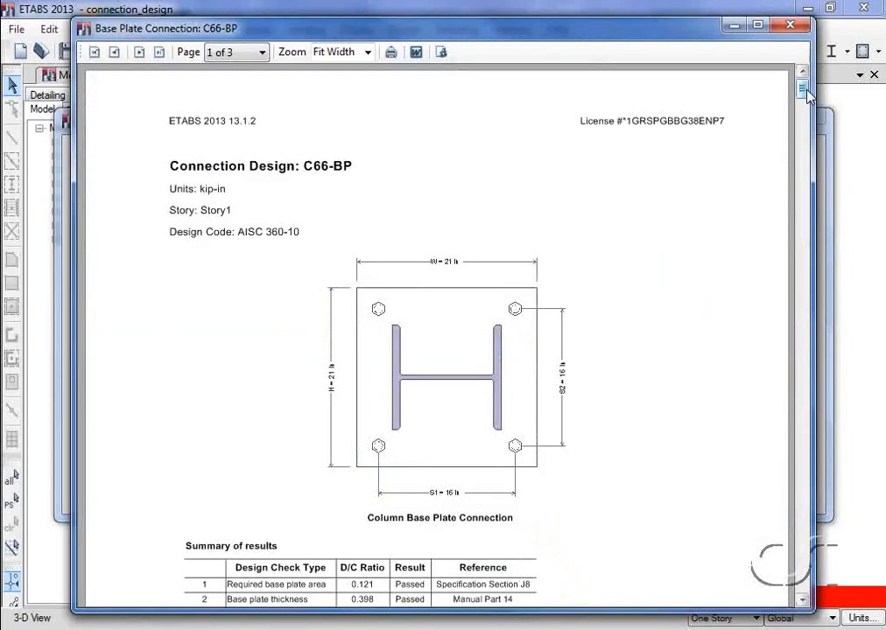
drag(802, 87, 795, 179)
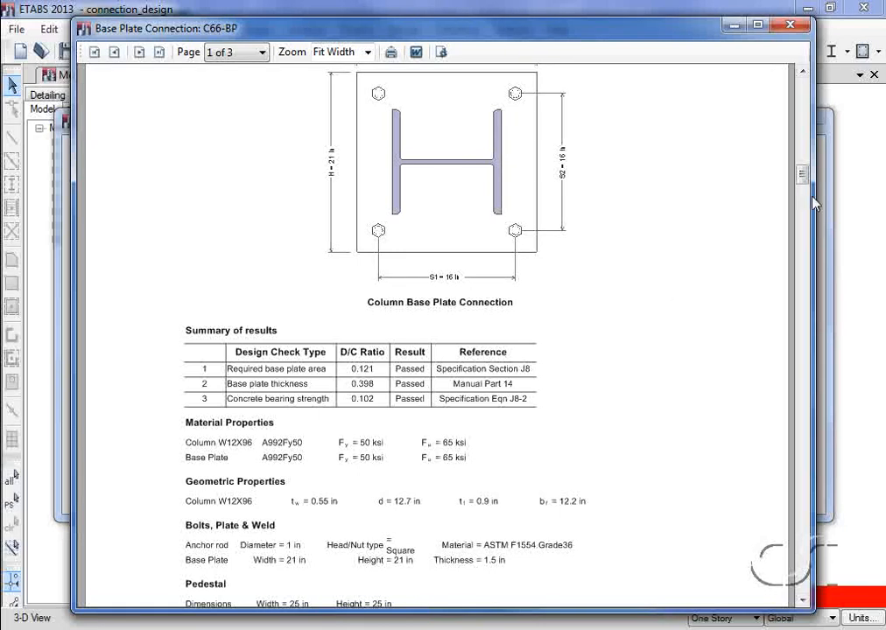
drag(804, 178, 773, 453)
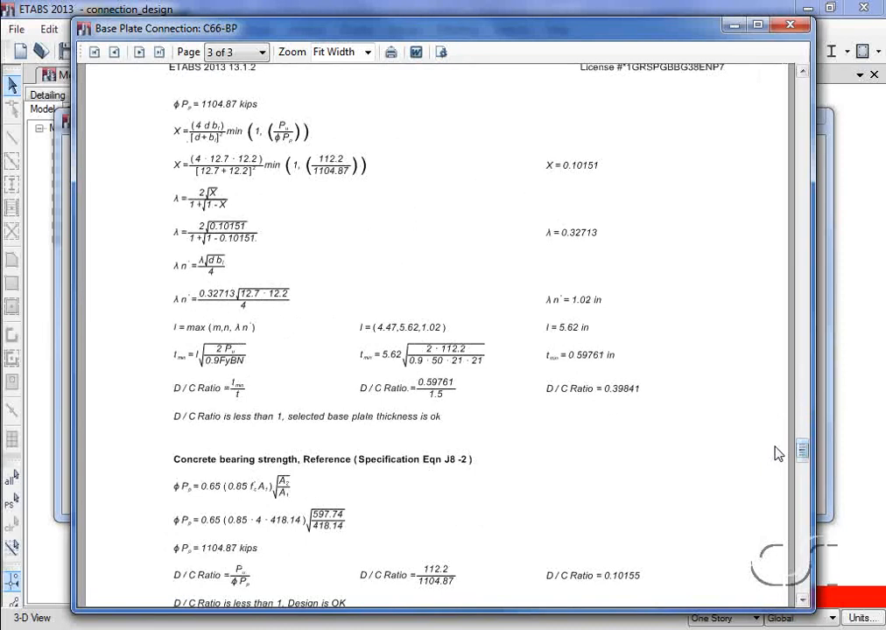
click(804, 27)
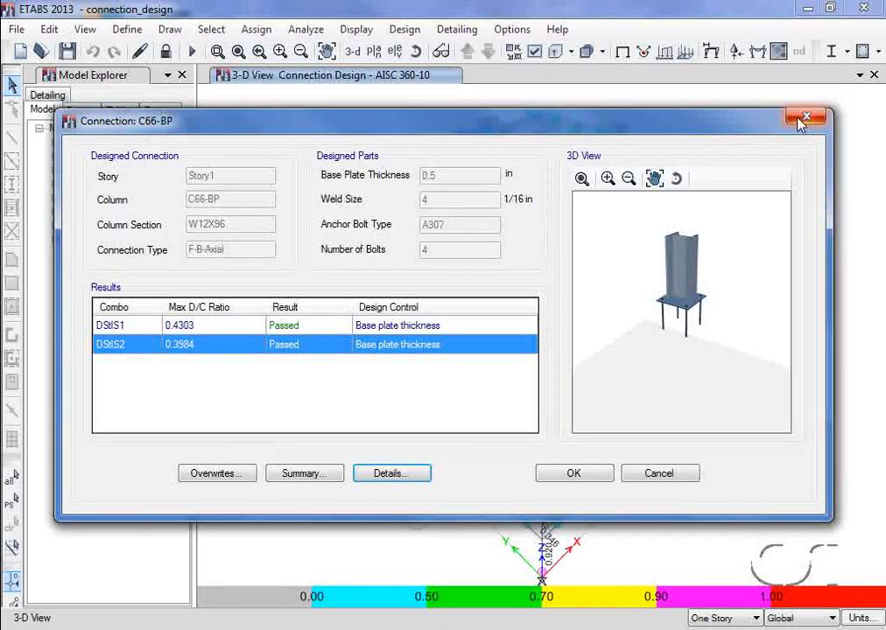
click(801, 120)
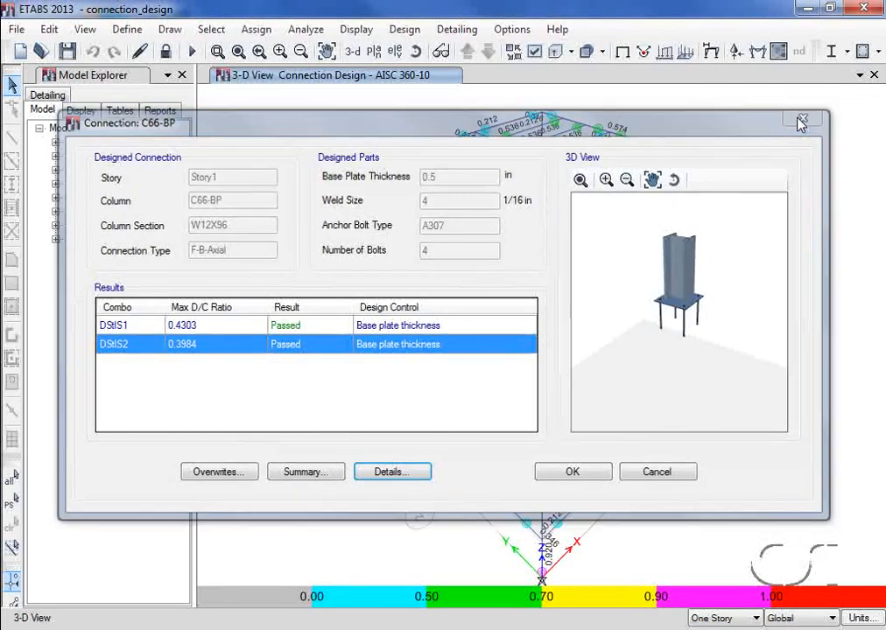